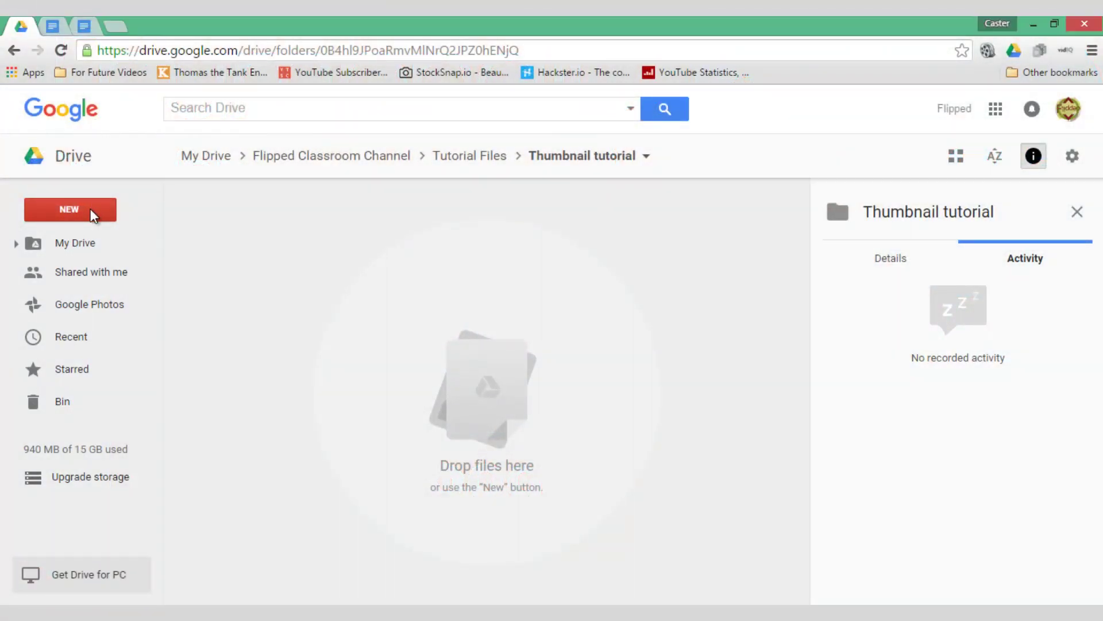
- Create a new Google Drawings file inside the Thumbnail tutorial folder from the NEW menu
{"action": "mouse_move", "coordinate": [171, 440]}
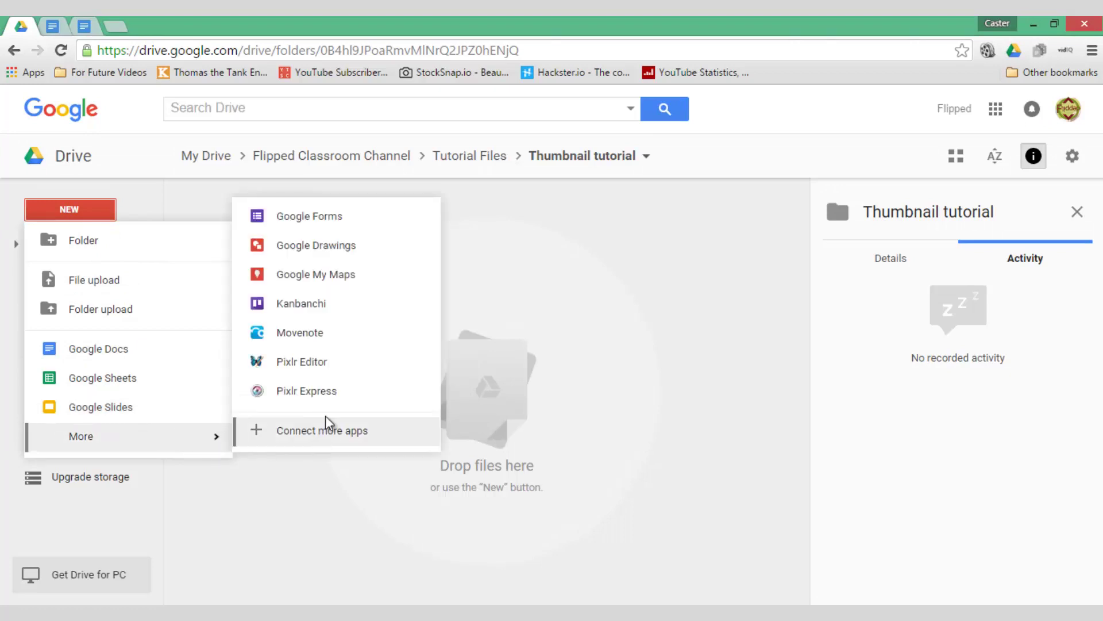
{"action": "left_click", "coordinate": [369, 244]}
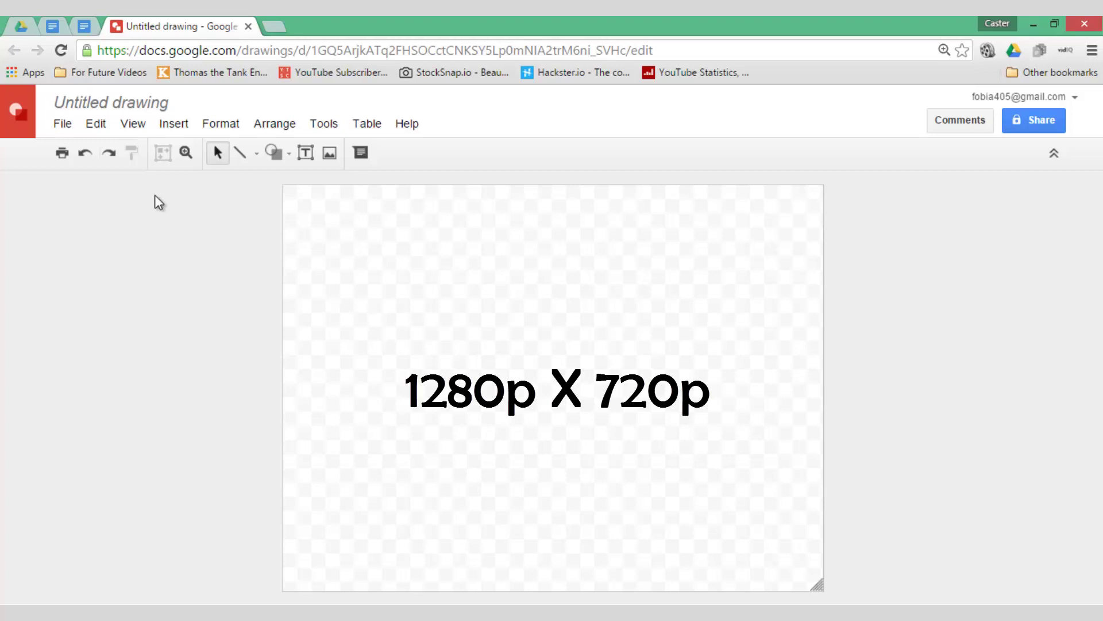
- Set a custom page size of 1280 × 720 pixels, then open a blank browser tab
{"action": "left_click", "coordinate": [61, 125]}
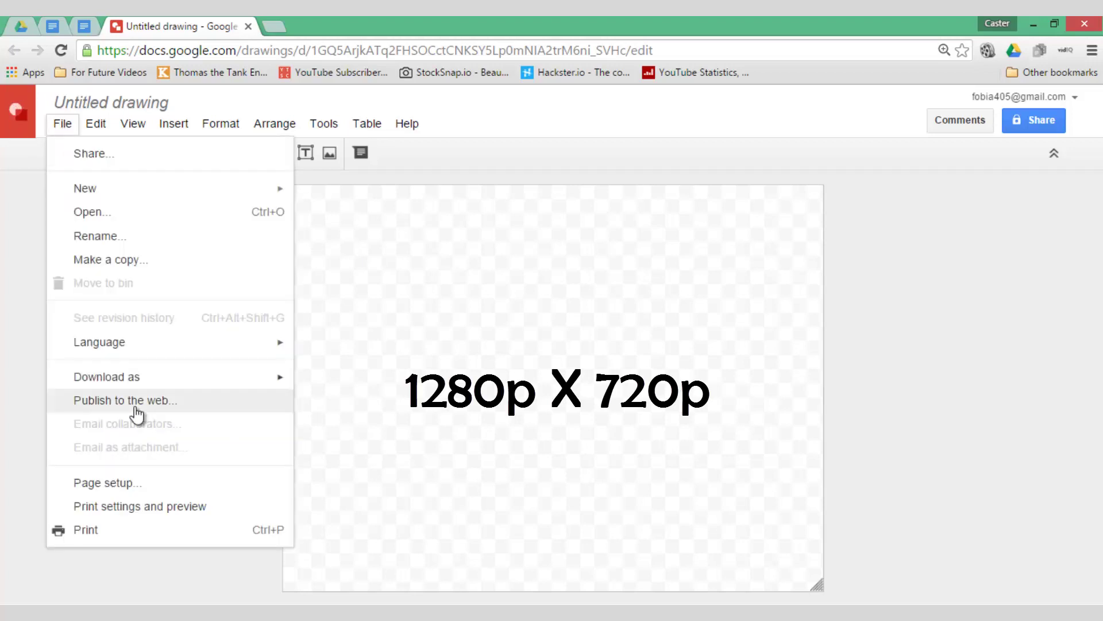
{"action": "left_click", "coordinate": [139, 485]}
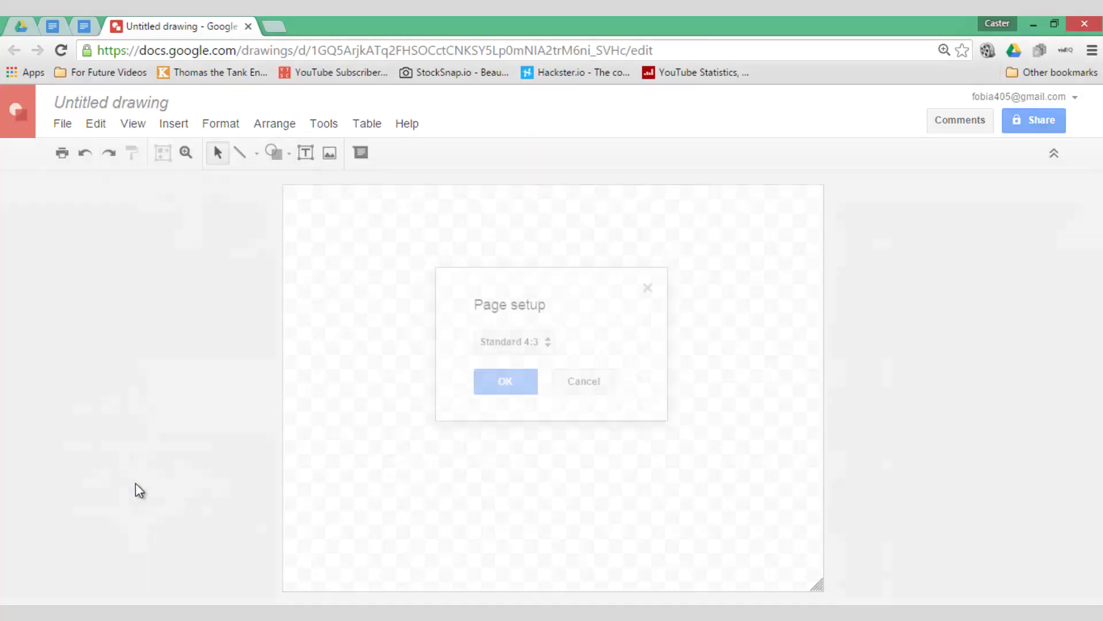
{"action": "left_click", "coordinate": [537, 345]}
{"action": "left_click", "coordinate": [534, 416]}
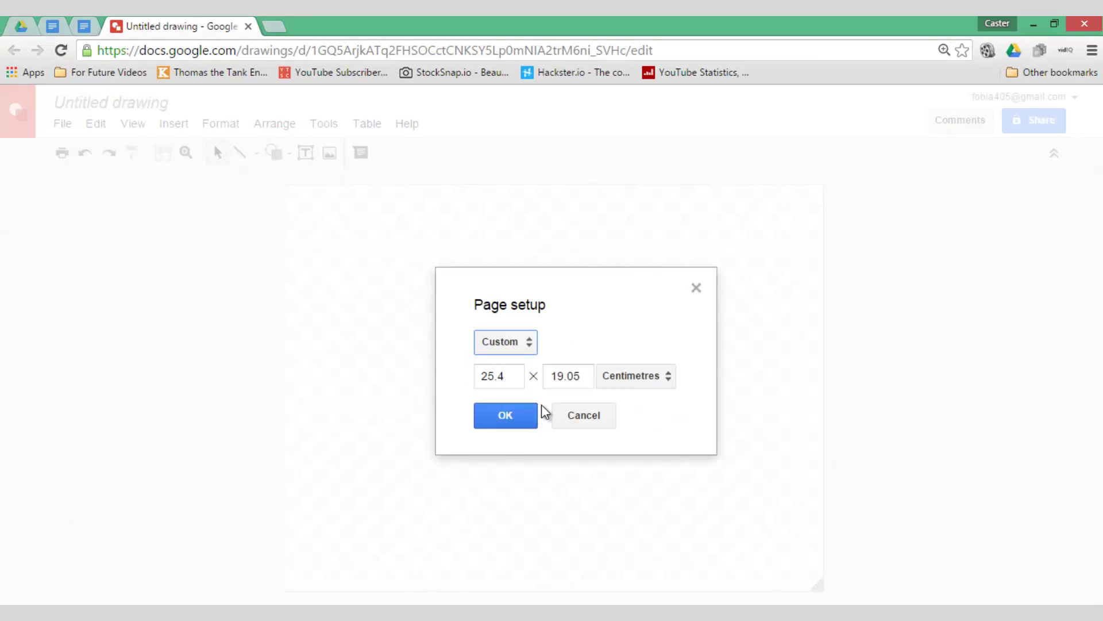
{"action": "left_click", "coordinate": [644, 376]}
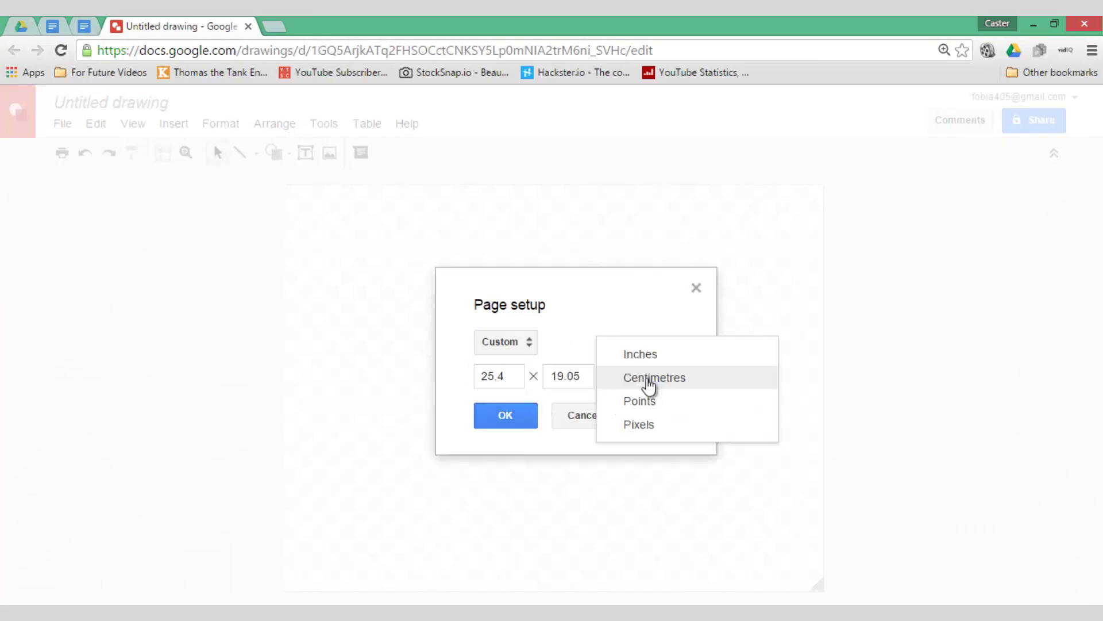
{"action": "left_click", "coordinate": [650, 423]}
{"action": "double_click", "coordinate": [490, 376]}
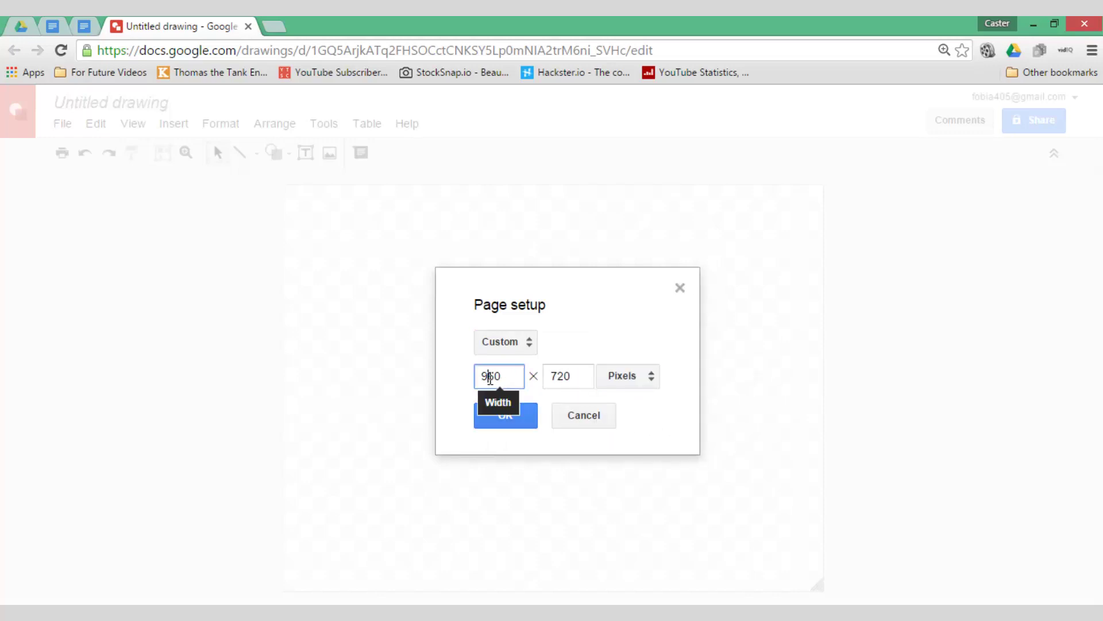
{"action": "type", "text": "1280"}
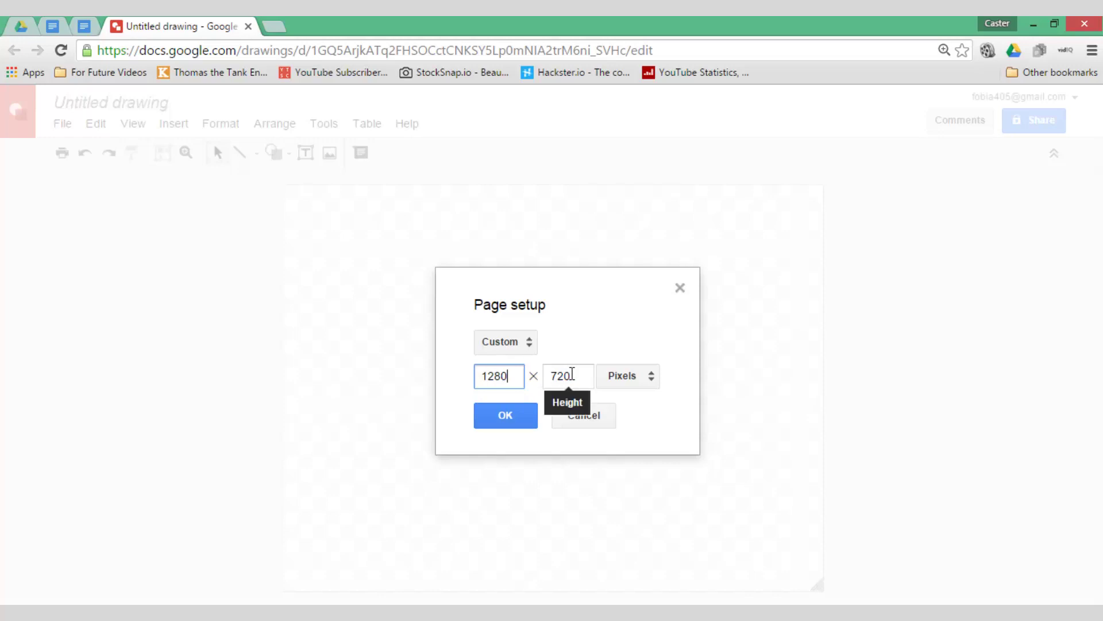
{"action": "left_click", "coordinate": [518, 422]}
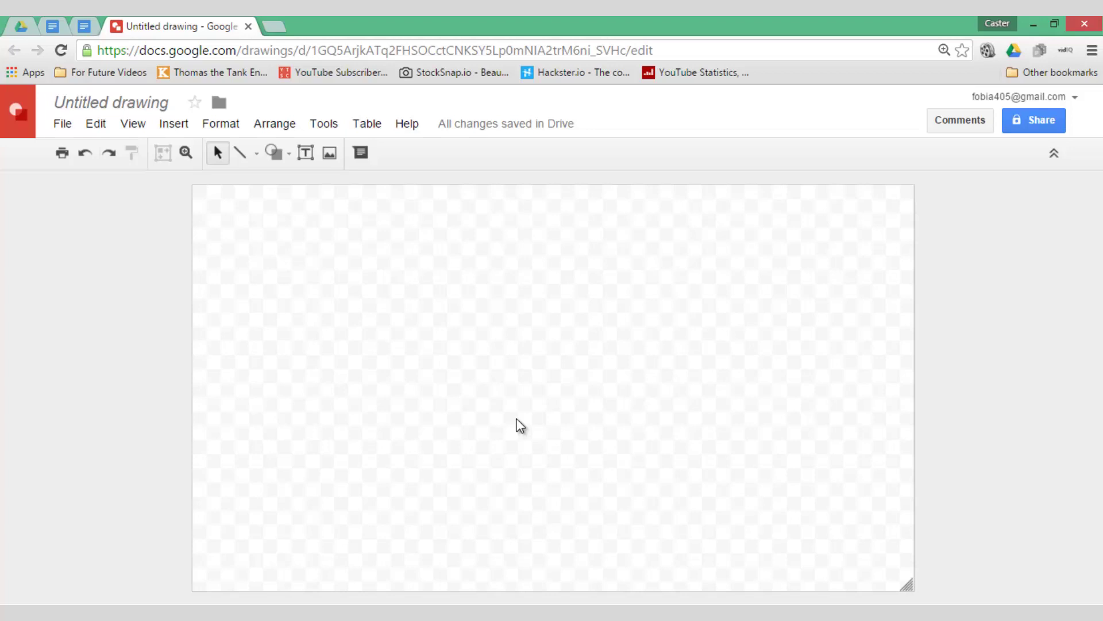
{"action": "left_click", "coordinate": [274, 25]}
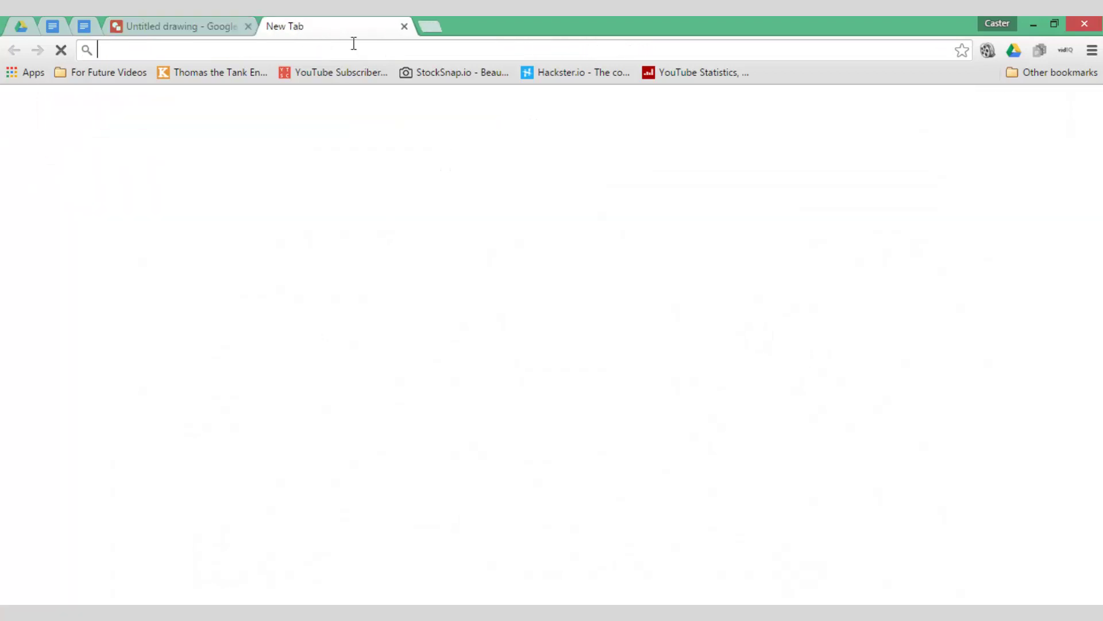
- Search StockSnap.io for 'children playing' and browse the results
{"action": "left_click", "coordinate": [432, 75]}
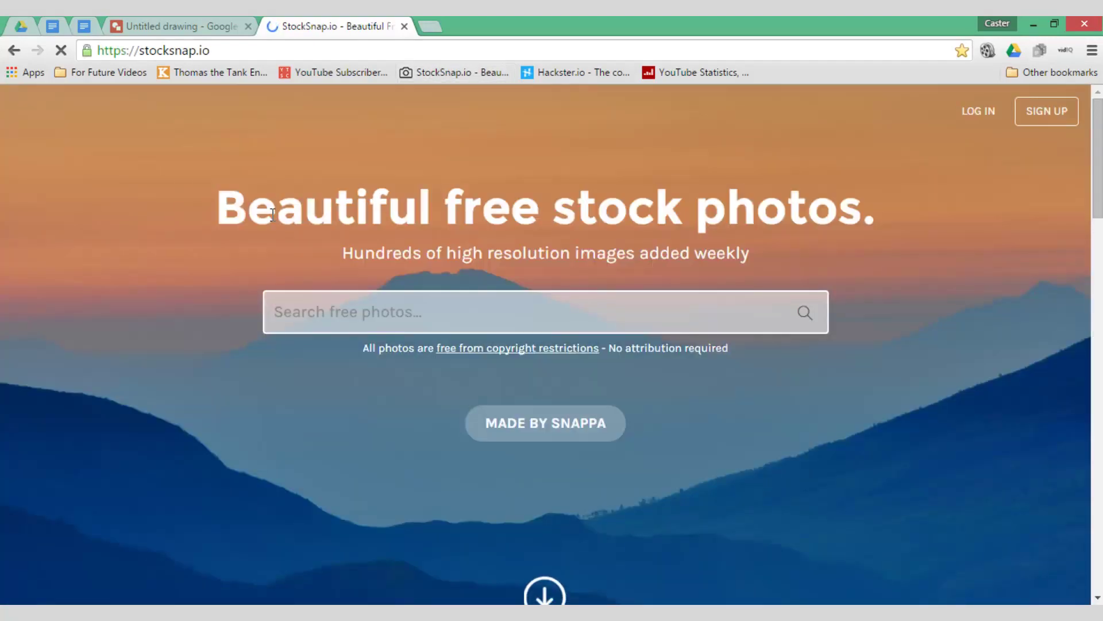
{"action": "left_click", "coordinate": [295, 309]}
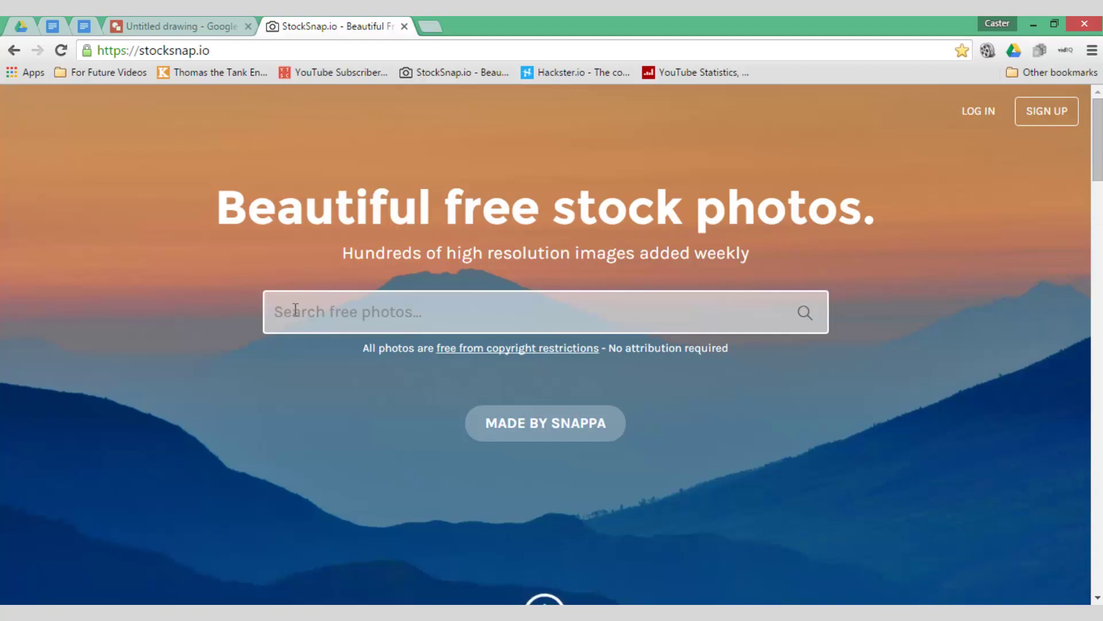
{"action": "type", "text": "children playing"}
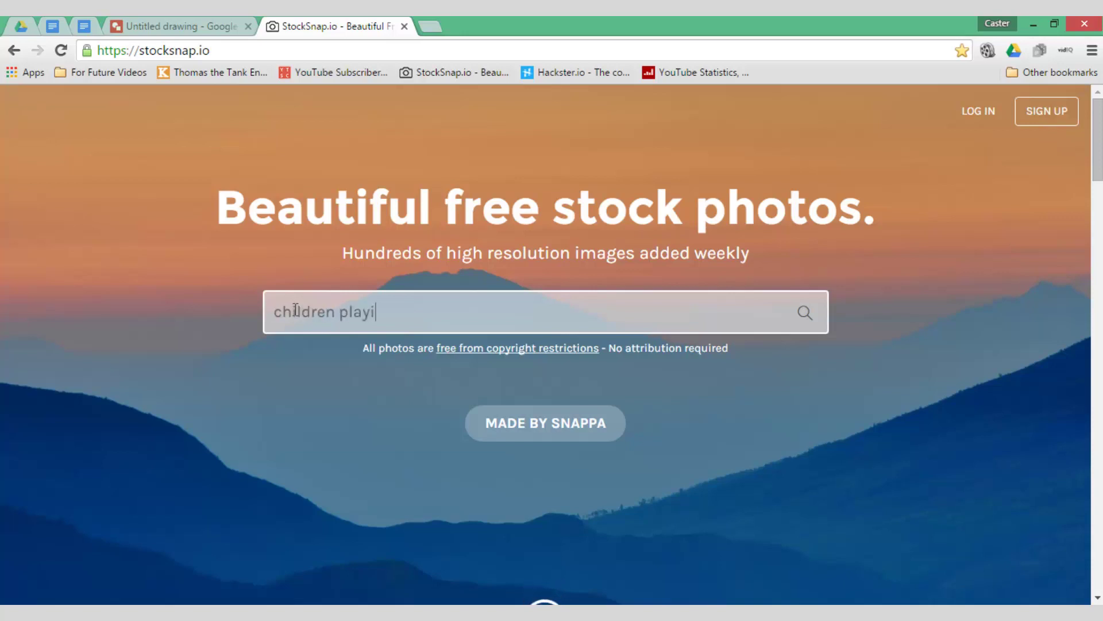
{"action": "left_click", "coordinate": [803, 316]}
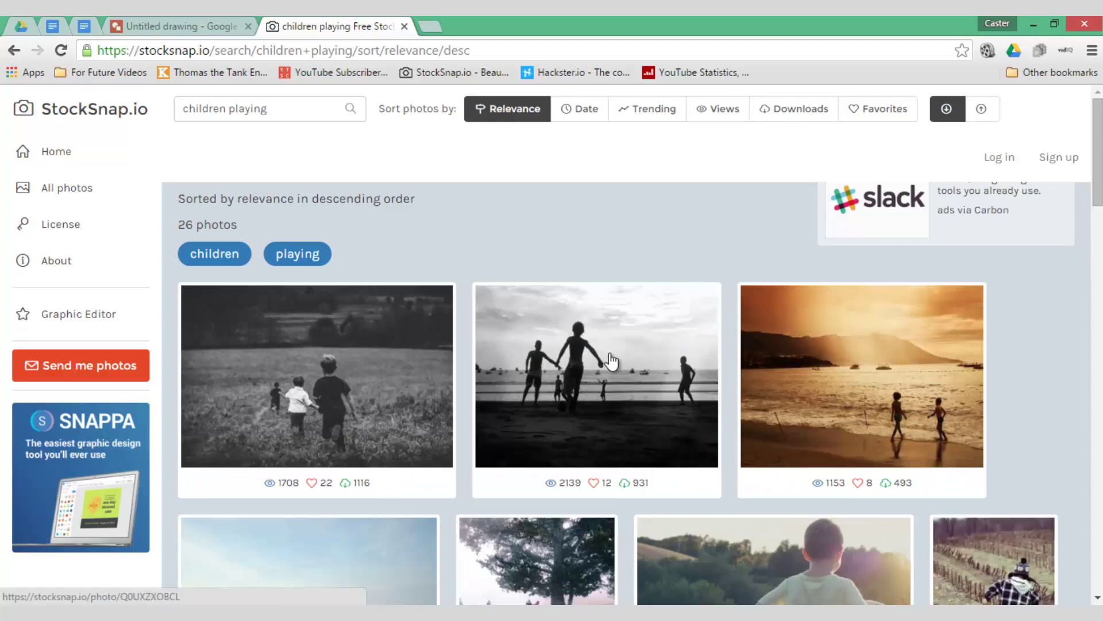
{"action": "scroll", "coordinate": [610, 360], "scroll_direction": "down", "scroll_amount": 5}
{"action": "scroll", "coordinate": [611, 361], "scroll_direction": "down", "scroll_amount": 1}
{"action": "scroll", "coordinate": [611, 361], "scroll_direction": "up", "scroll_amount": 6}
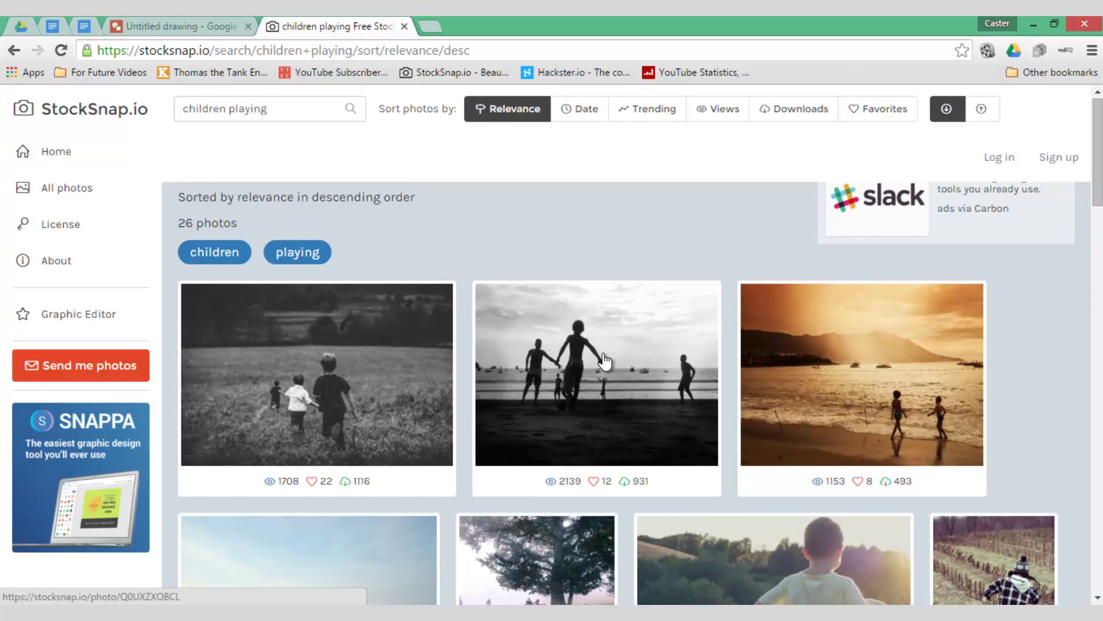
- Download the hi-res photo of children running in a field, then return to the drawing
{"action": "left_click", "coordinate": [390, 357]}
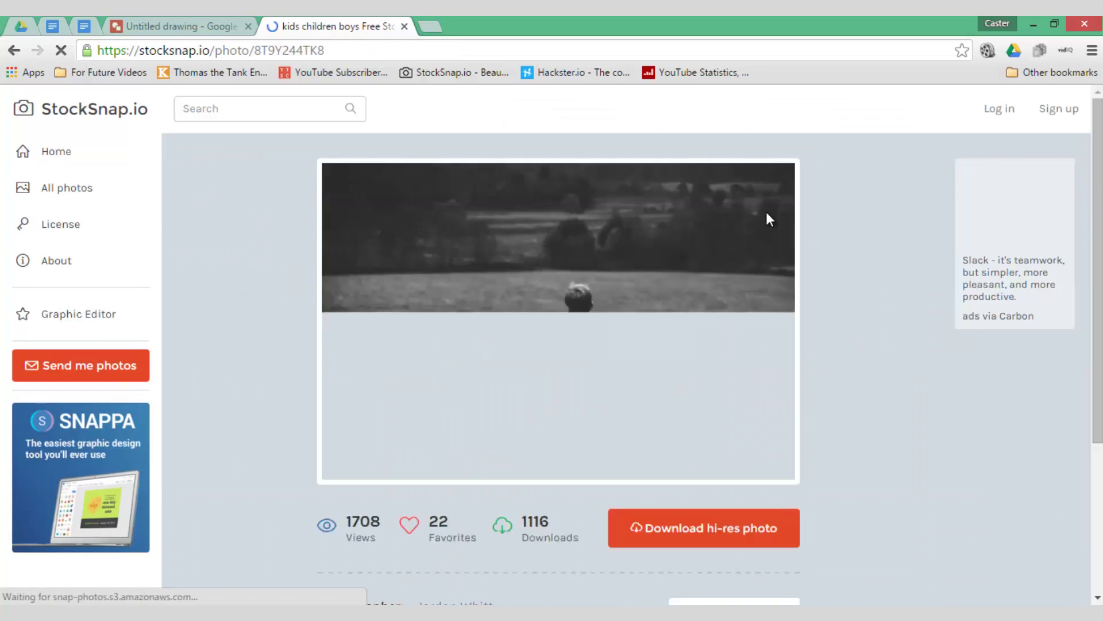
{"action": "left_click", "coordinate": [707, 533]}
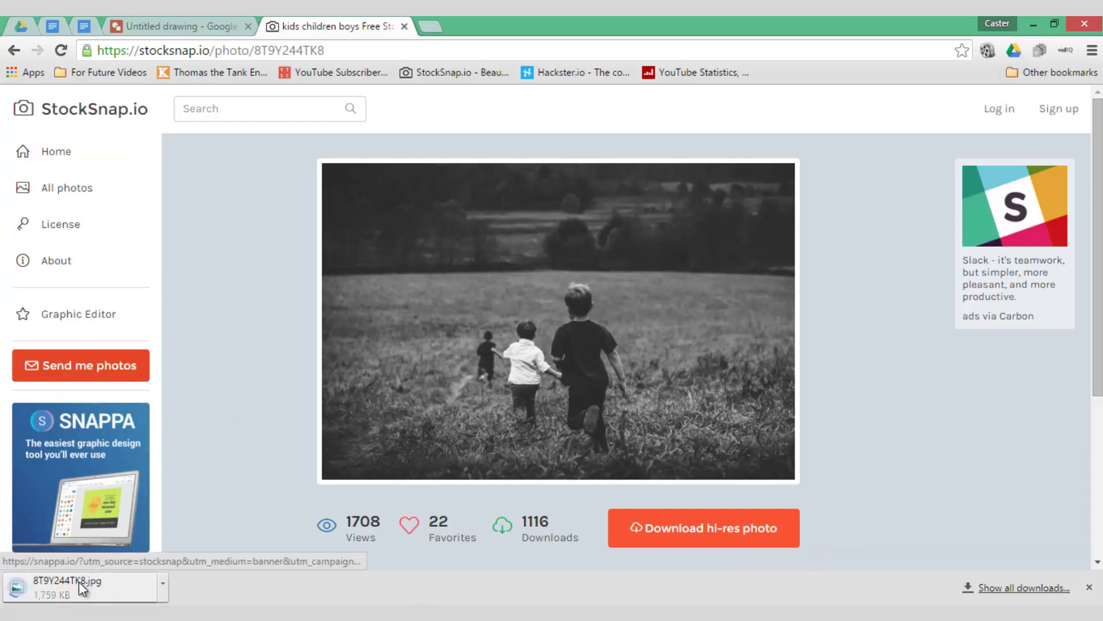
{"action": "left_click", "coordinate": [195, 28]}
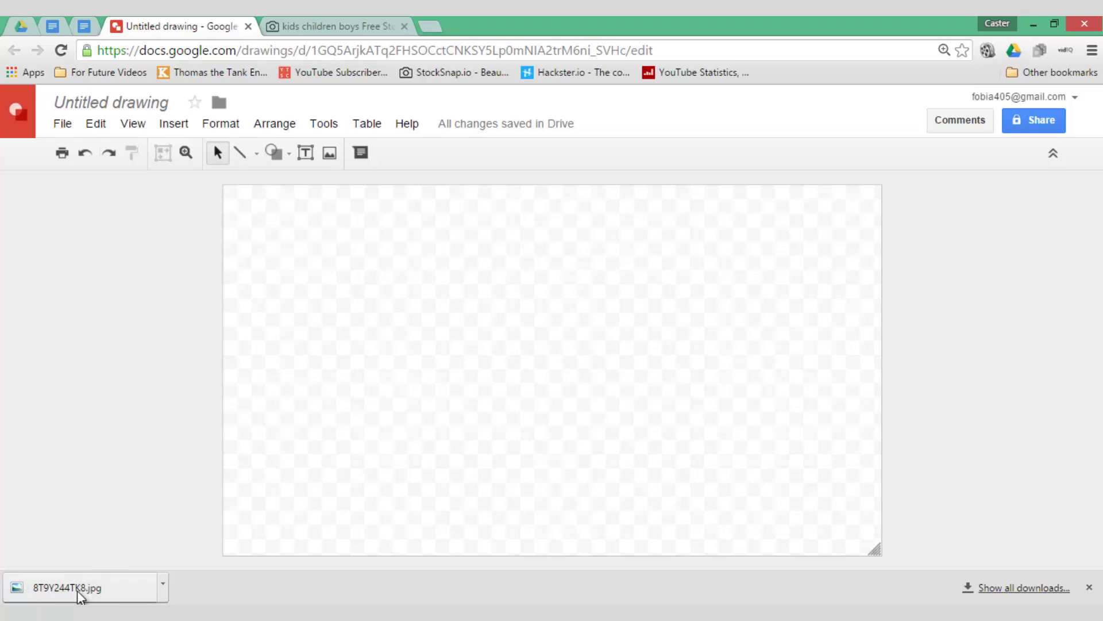
- Place 8T9Y244TK8.jpg at the canvas's top-left corner and enlarge it to the page width
{"action": "left_click_drag", "start_coordinate": [77, 590], "coordinate": [330, 391]}
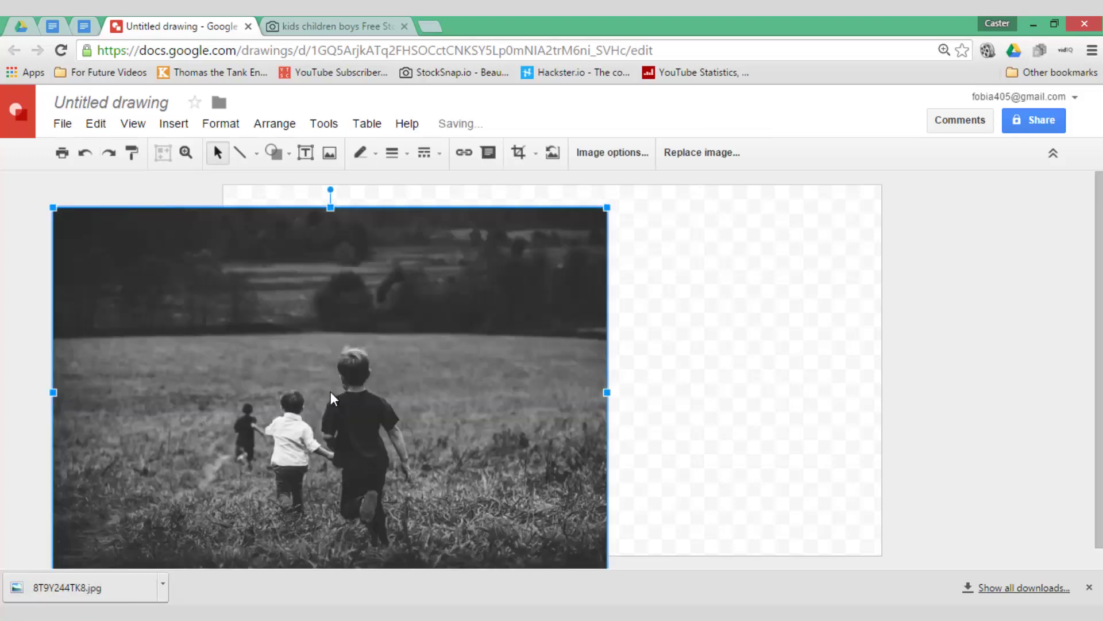
{"action": "left_click_drag", "start_coordinate": [428, 360], "coordinate": [492, 347]}
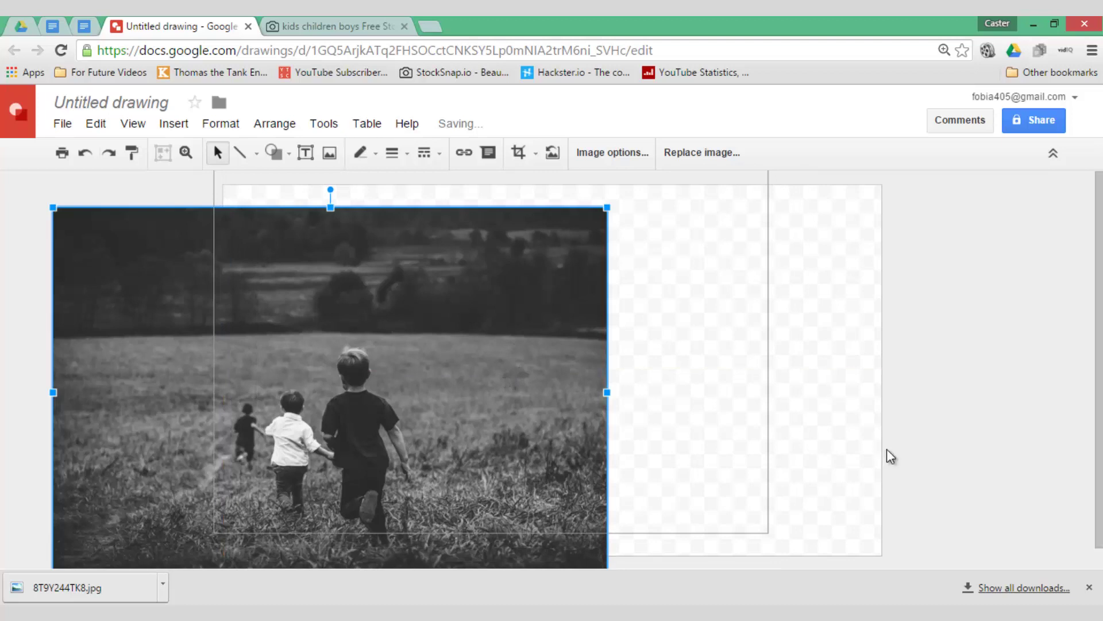
{"action": "scroll", "coordinate": [891, 458], "scroll_direction": "up", "scroll_amount": 1}
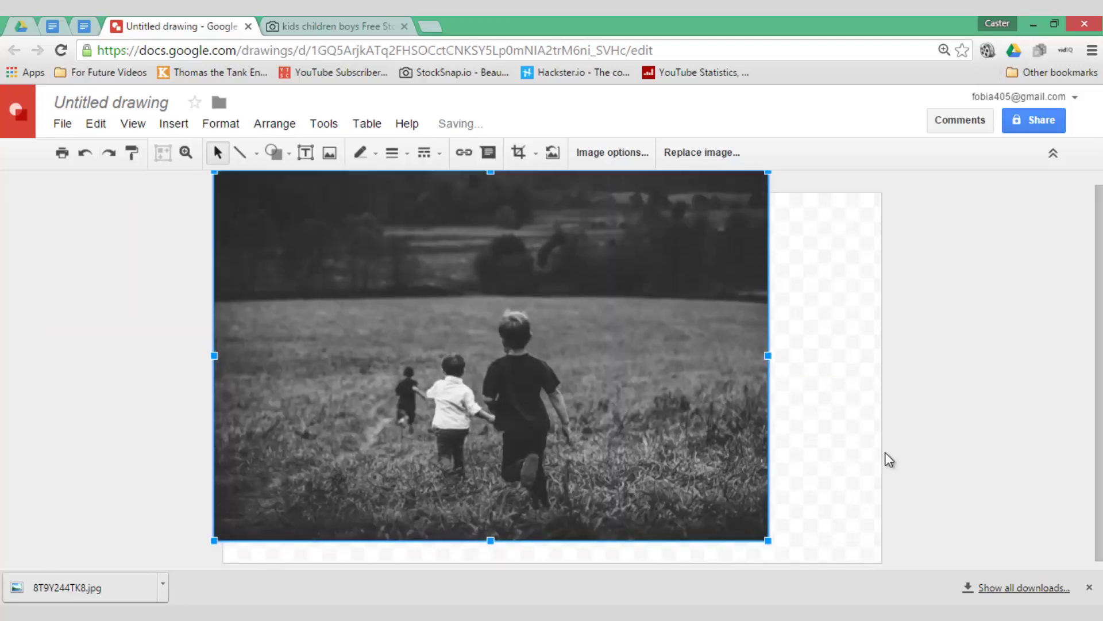
{"action": "left_click_drag", "start_coordinate": [769, 540], "coordinate": [901, 562]}
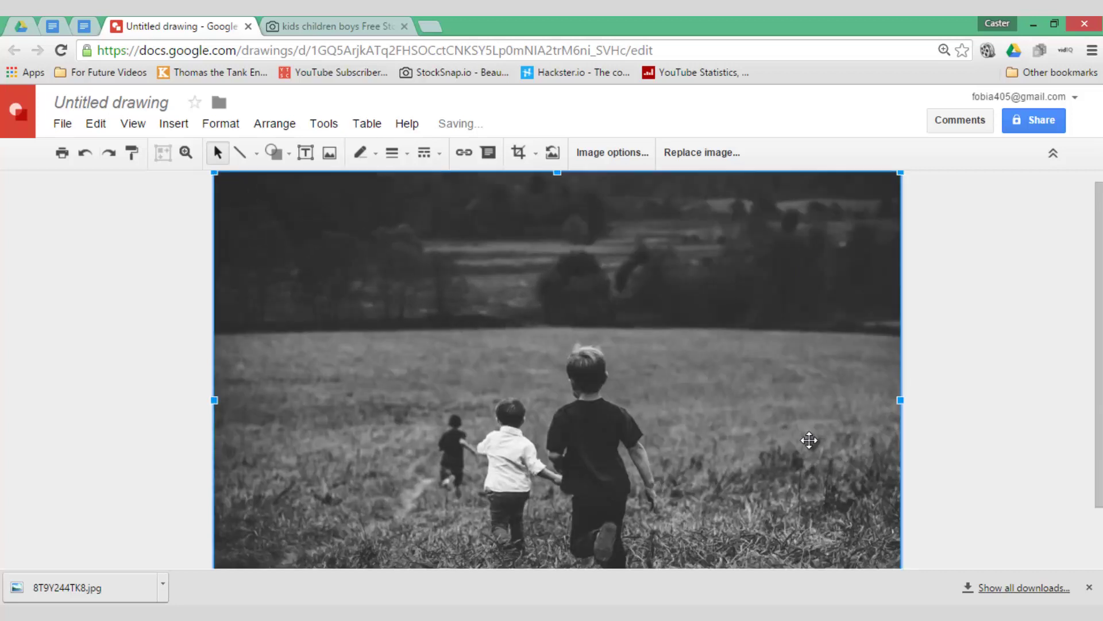
- Try raising the photo's transparency to about 42% in the image options
{"action": "left_click", "coordinate": [615, 154]}
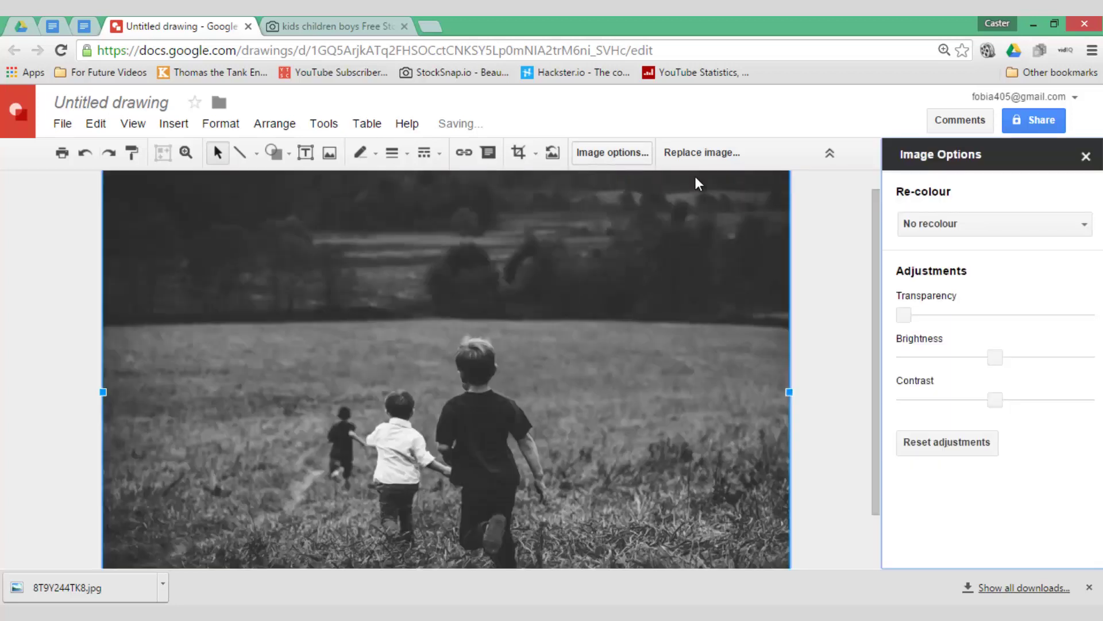
{"action": "left_click_drag", "start_coordinate": [924, 320], "coordinate": [967, 326]}
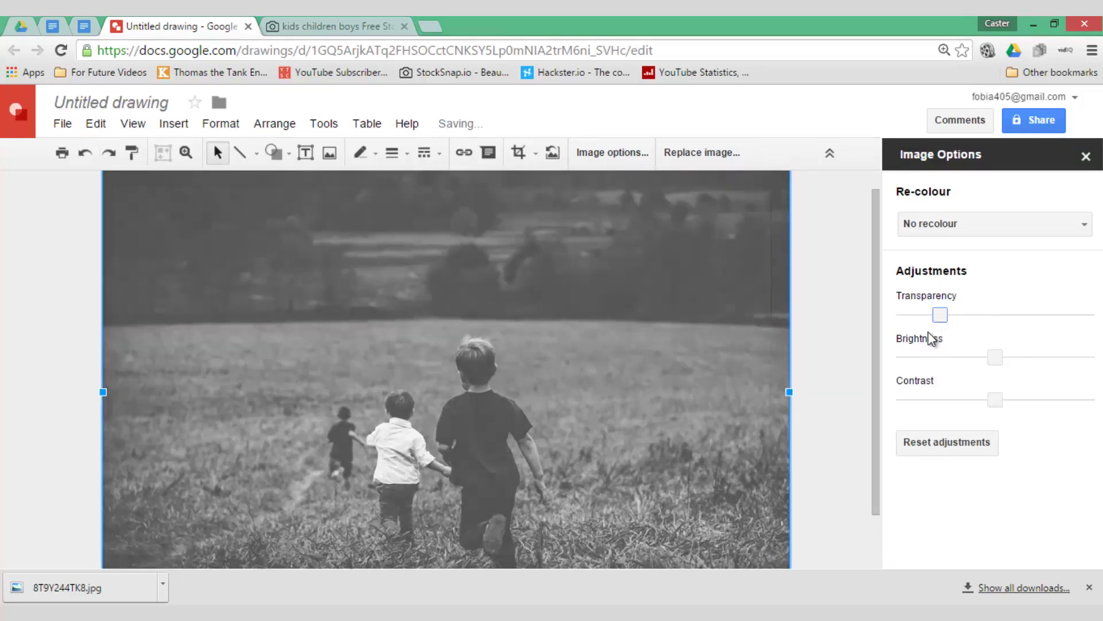
{"action": "left_click_drag", "start_coordinate": [941, 314], "coordinate": [987, 317]}
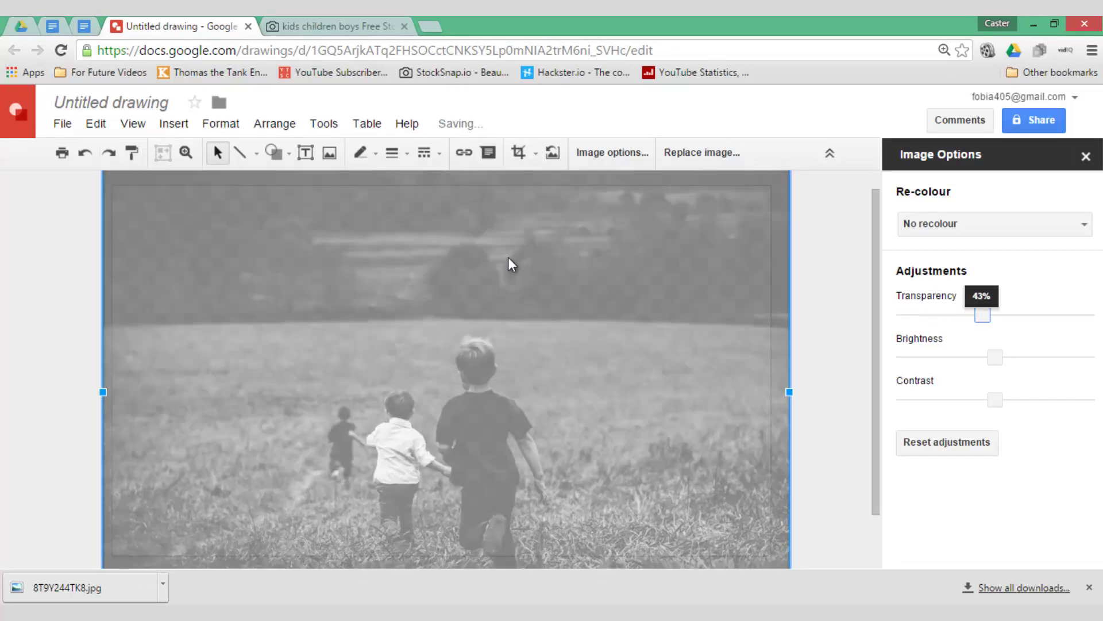
{"action": "scroll", "coordinate": [509, 260], "scroll_direction": "up", "scroll_amount": 1}
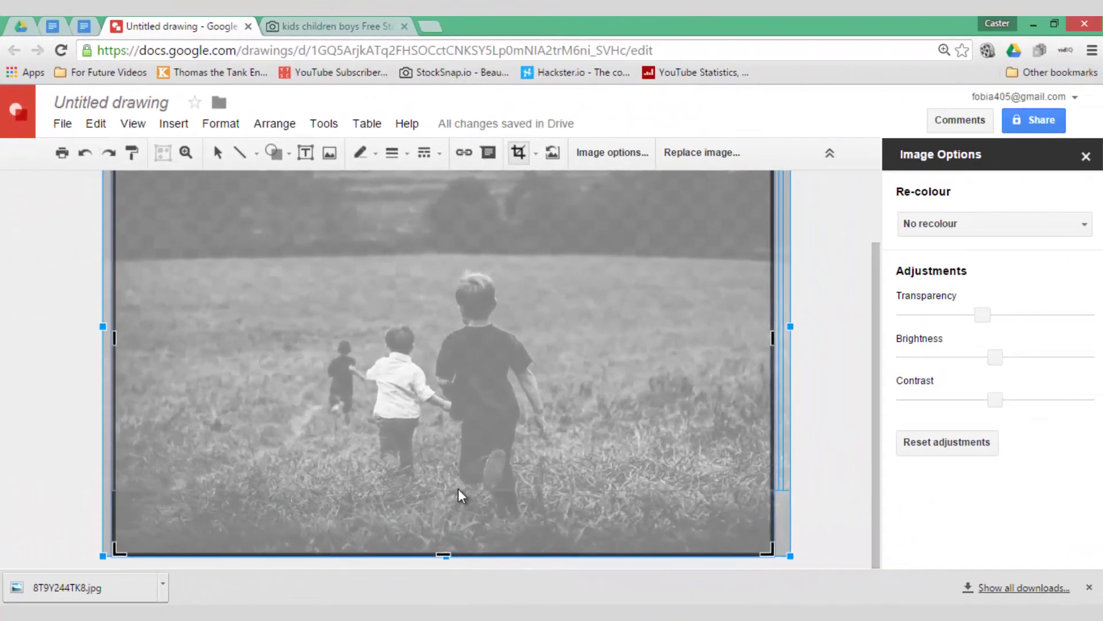
- Crop the bottom of the photo to fit the page and reset it to fully opaque
{"action": "left_click_drag", "start_coordinate": [459, 496], "coordinate": [459, 495]}
{"action": "key", "text": "Return"}
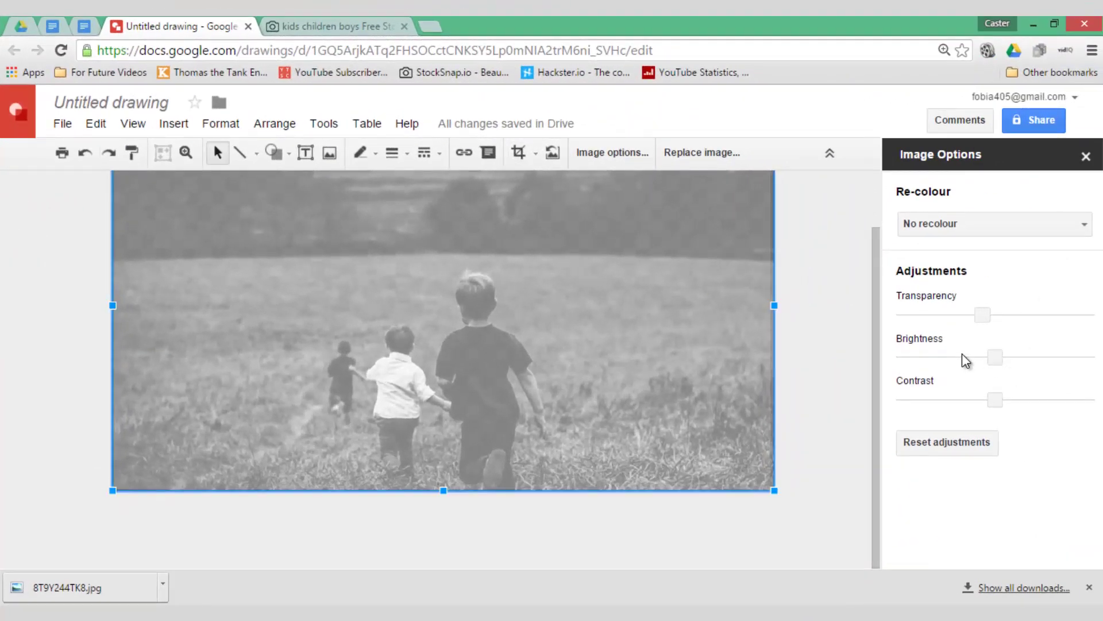
{"action": "left_click", "coordinate": [912, 315]}
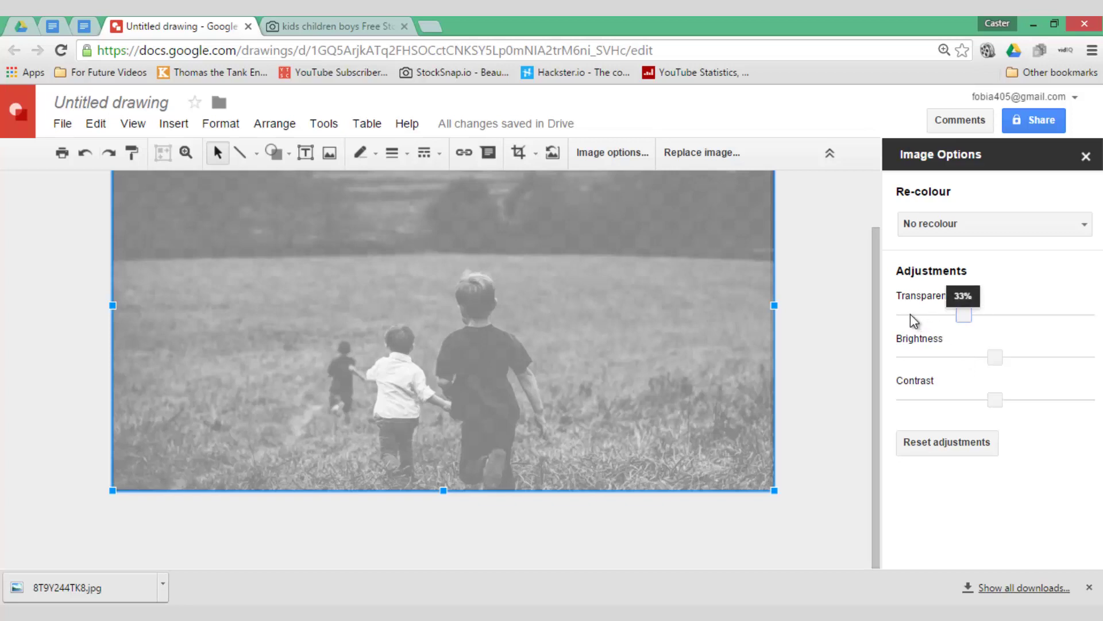
{"action": "left_click", "coordinate": [964, 316]}
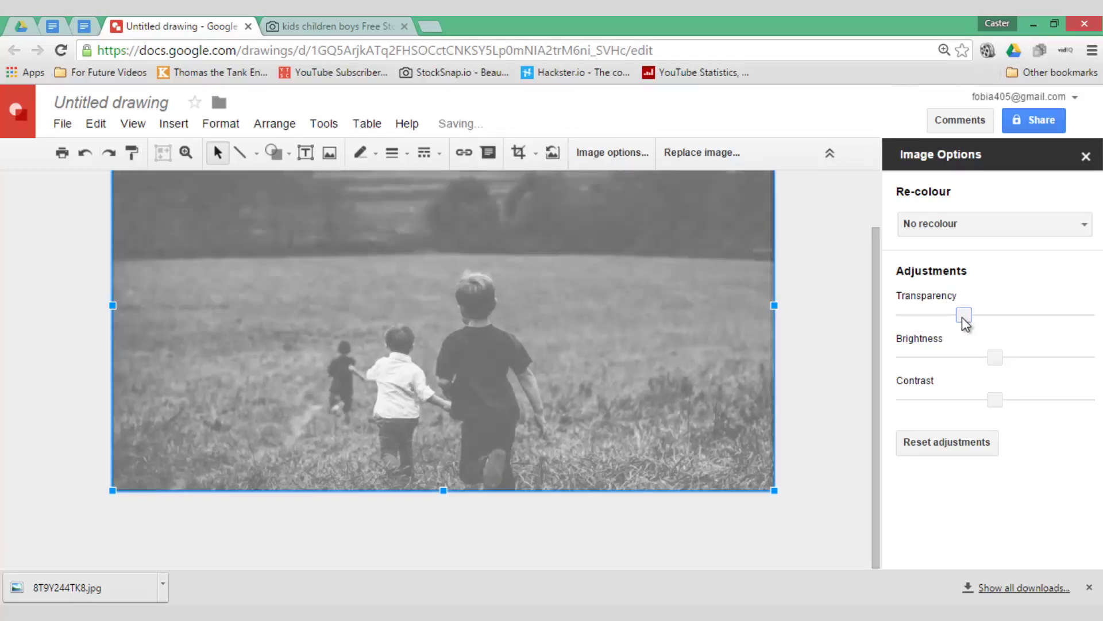
{"action": "left_click", "coordinate": [1006, 441]}
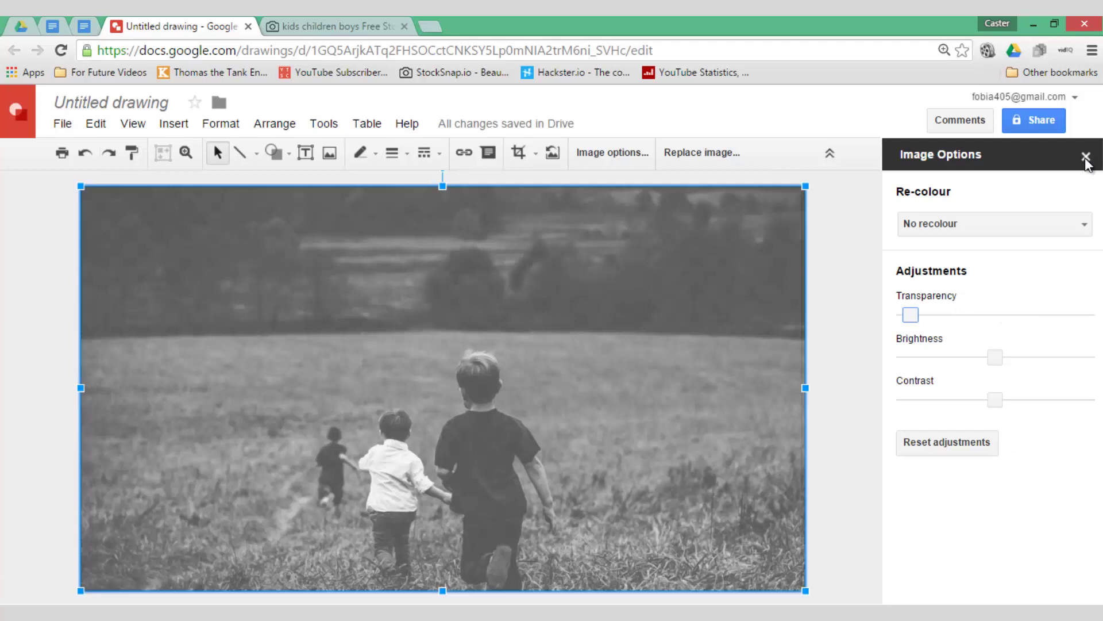
{"action": "left_click", "coordinate": [1086, 157]}
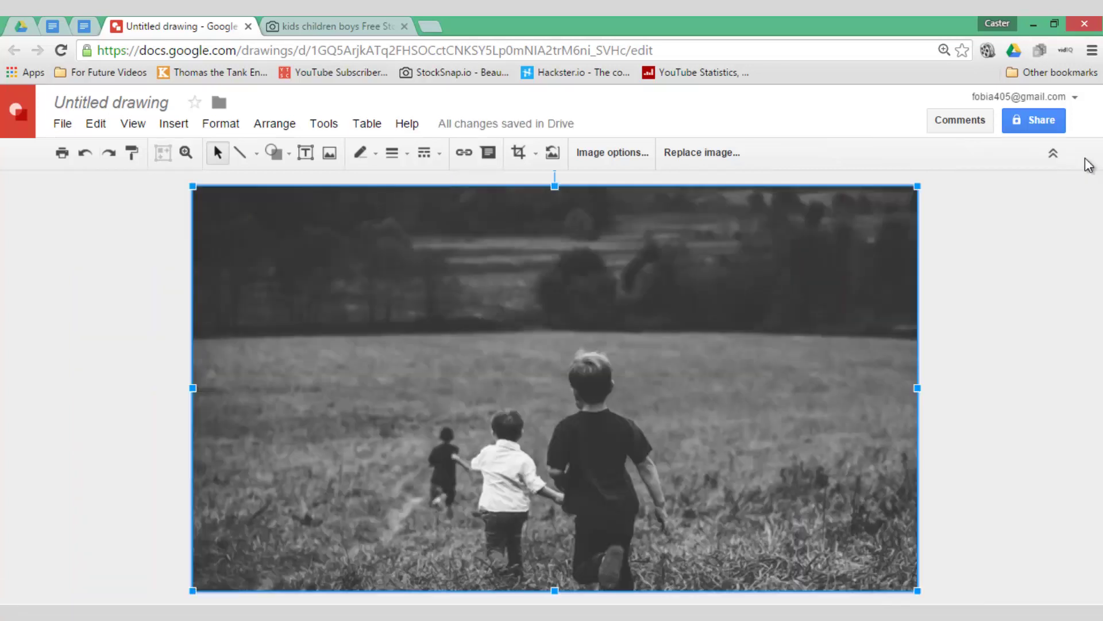
{"action": "left_click", "coordinate": [982, 299]}
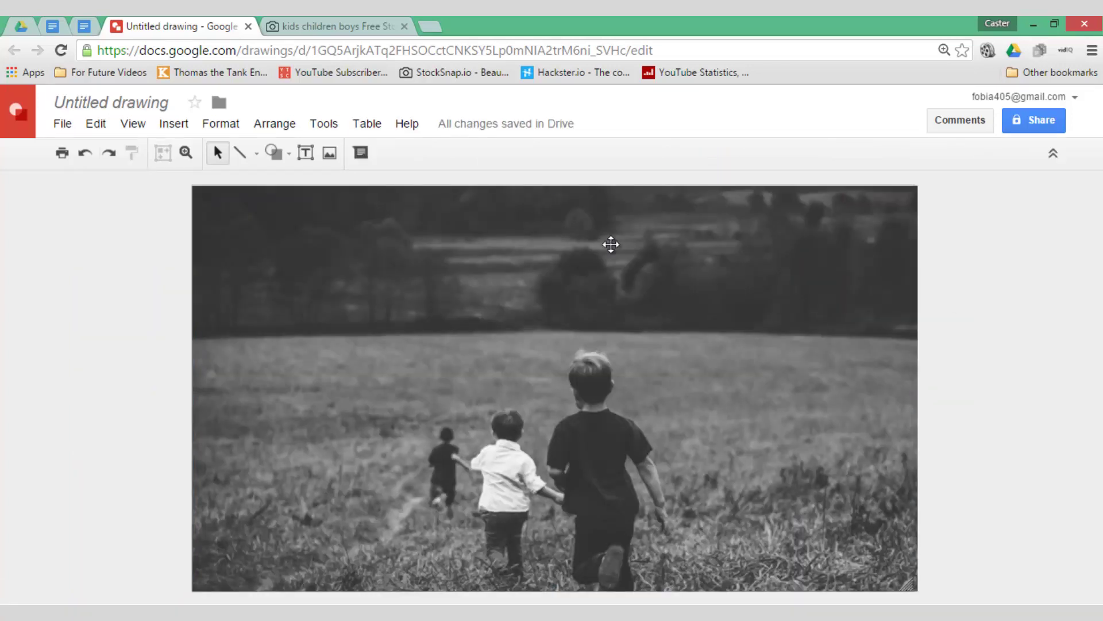
- Draw a text box across the top of the photo and type 'Playing Outdoors!'
{"action": "left_click", "coordinate": [304, 155]}
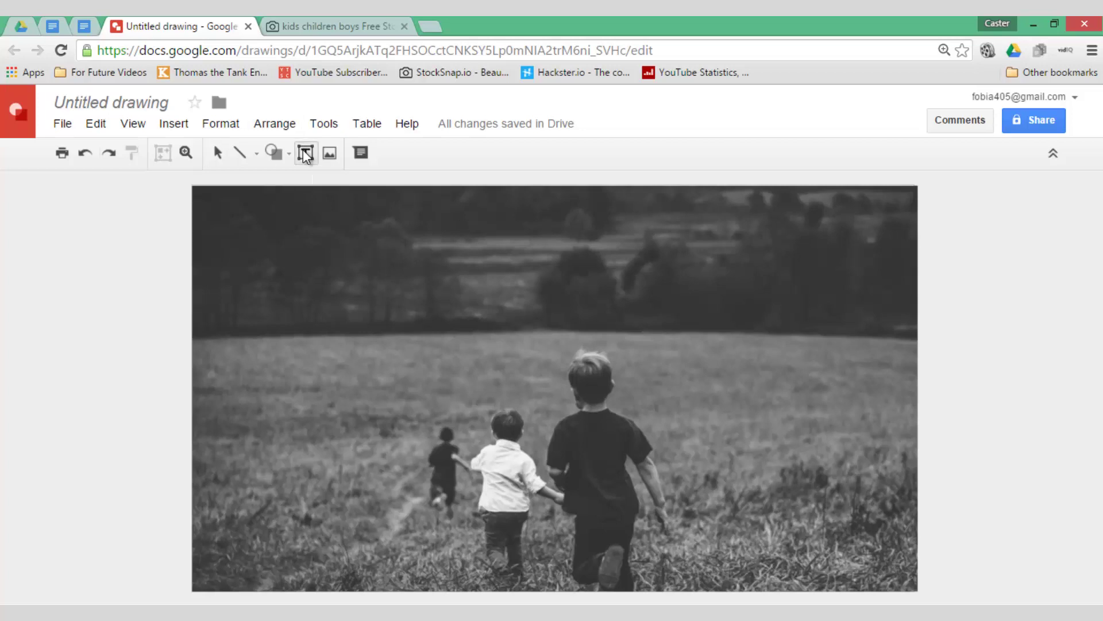
{"action": "left_click_drag", "start_coordinate": [243, 214], "coordinate": [637, 343]}
{"action": "left_click_drag", "start_coordinate": [752, 378], "coordinate": [787, 316]}
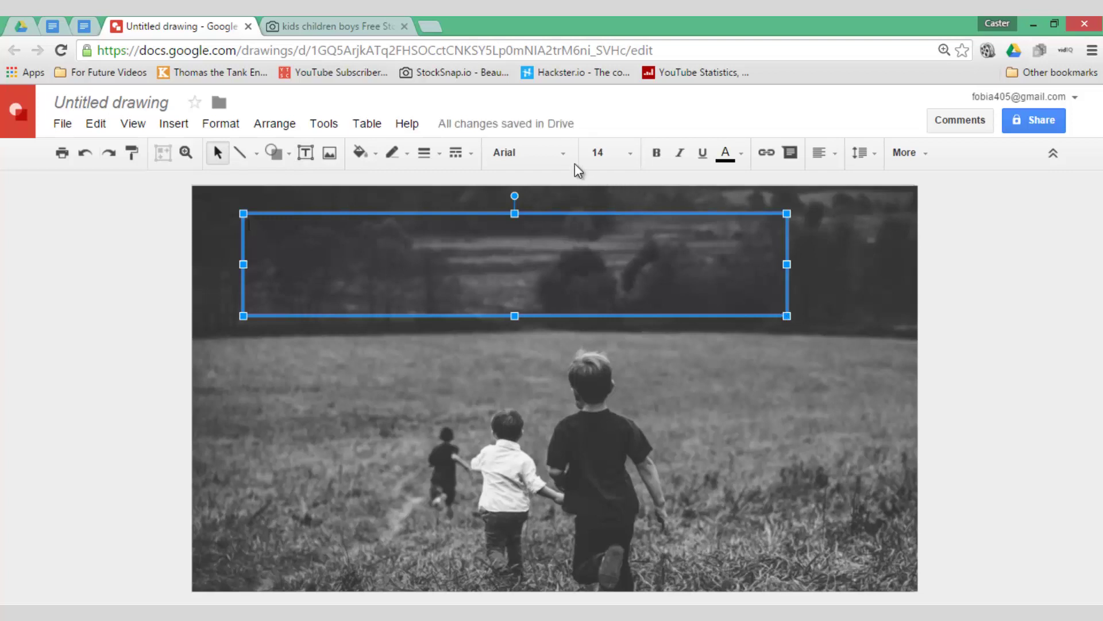
{"action": "type", "text": "Playing out"}
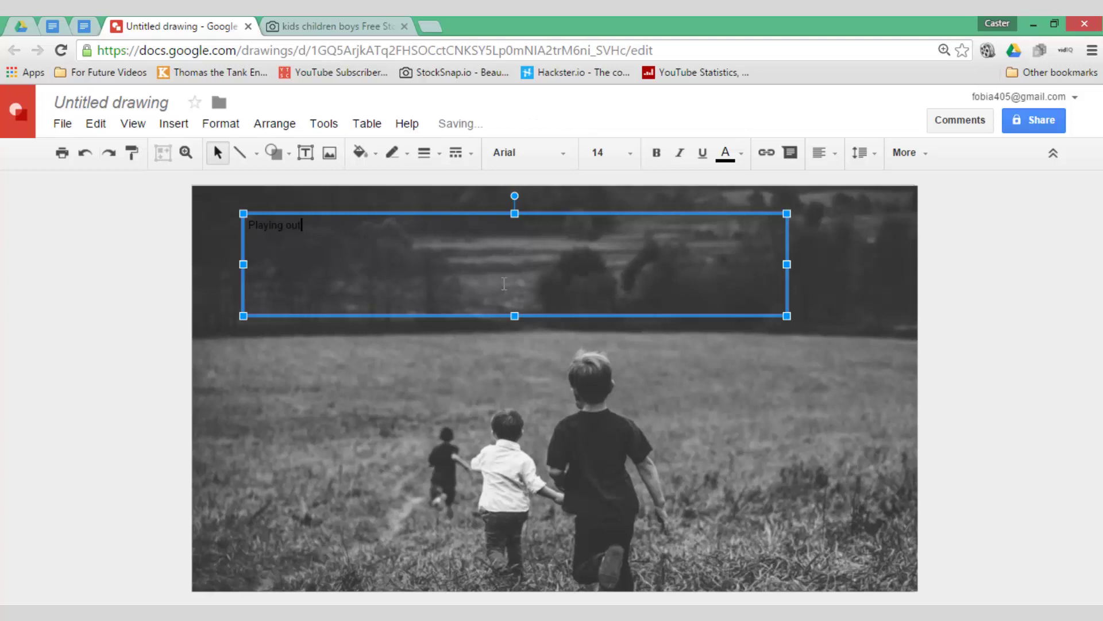
{"action": "key", "text": "BackSpace"}
{"action": "key", "text": "BackSpace"}
{"action": "key", "text": "BackSpace"}
{"action": "type", "text": "Outdoor"}
- Centre the title text both vertically and horizontally within its box
{"action": "left_click_drag", "start_coordinate": [334, 225], "coordinate": [247, 225]}
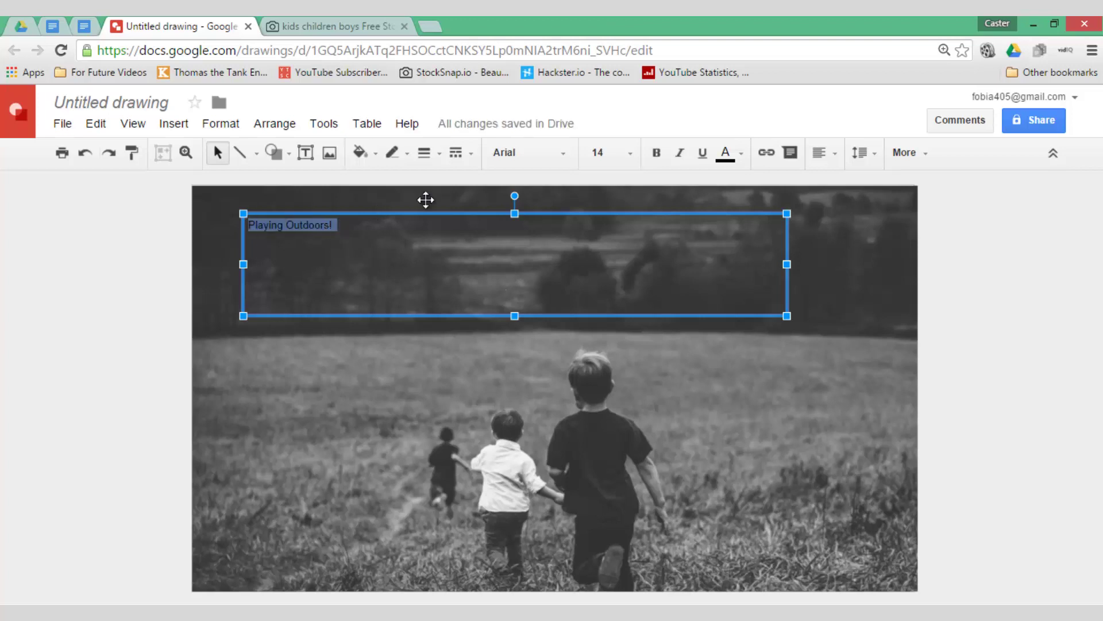
{"action": "left_click", "coordinate": [831, 153]}
{"action": "left_click", "coordinate": [850, 207]}
{"action": "left_click", "coordinate": [831, 152]}
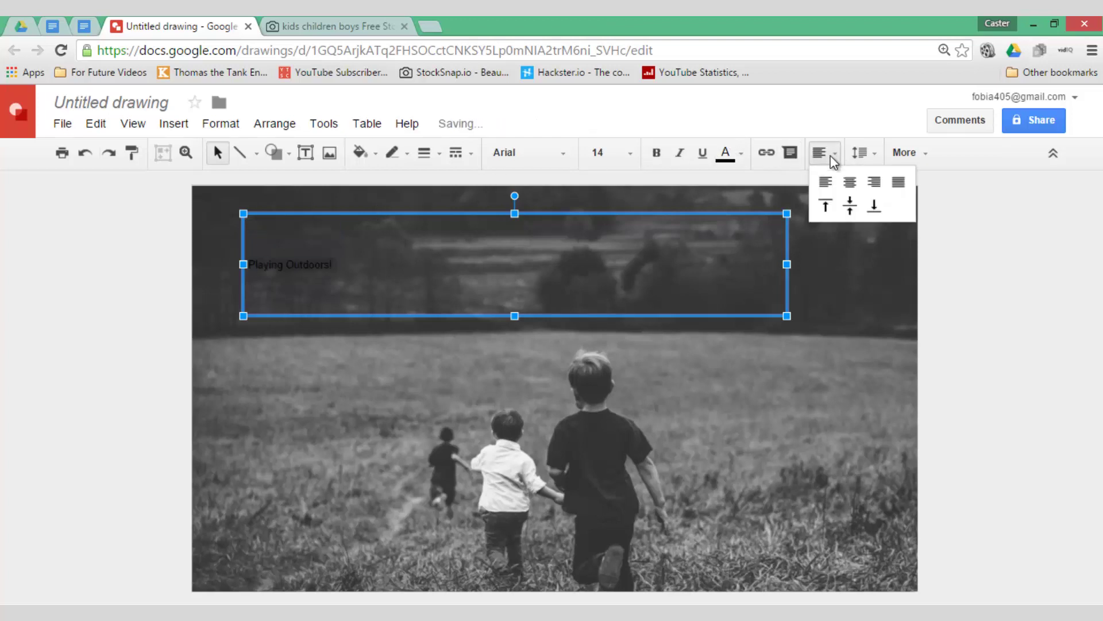
{"action": "left_click", "coordinate": [850, 182]}
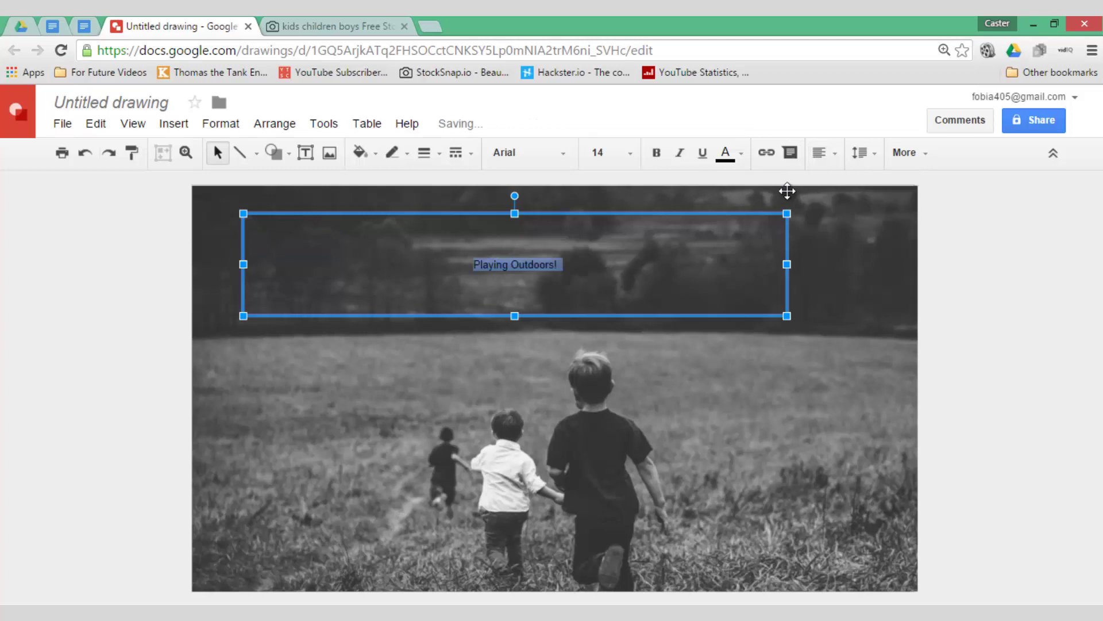
- Format the title as bold white Syncopate at size 60
{"action": "left_click", "coordinate": [557, 153]}
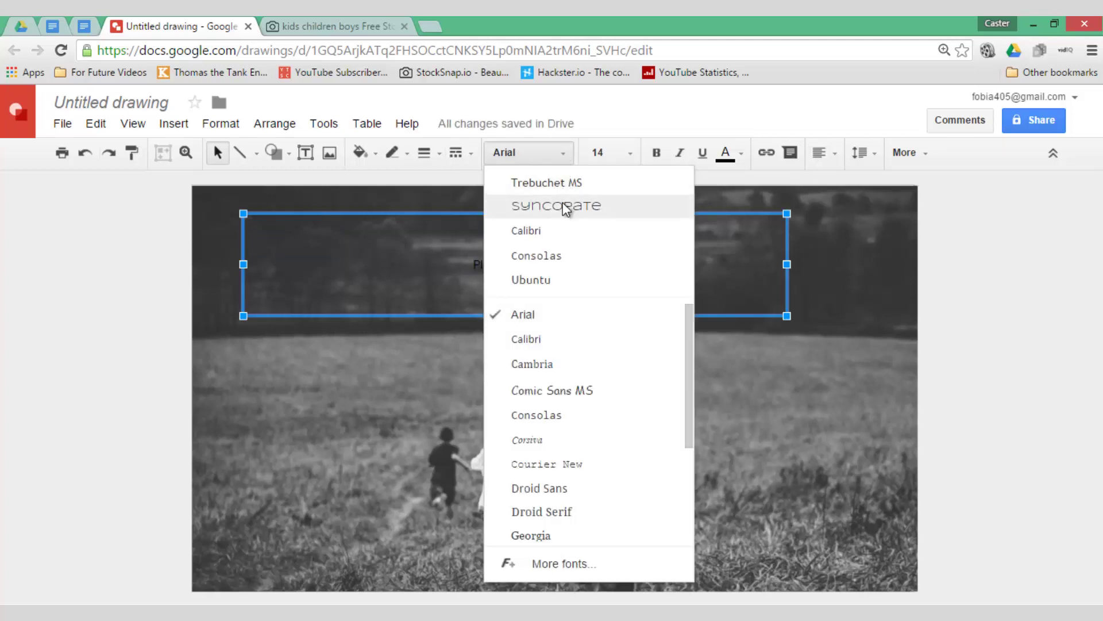
{"action": "left_click", "coordinate": [566, 207]}
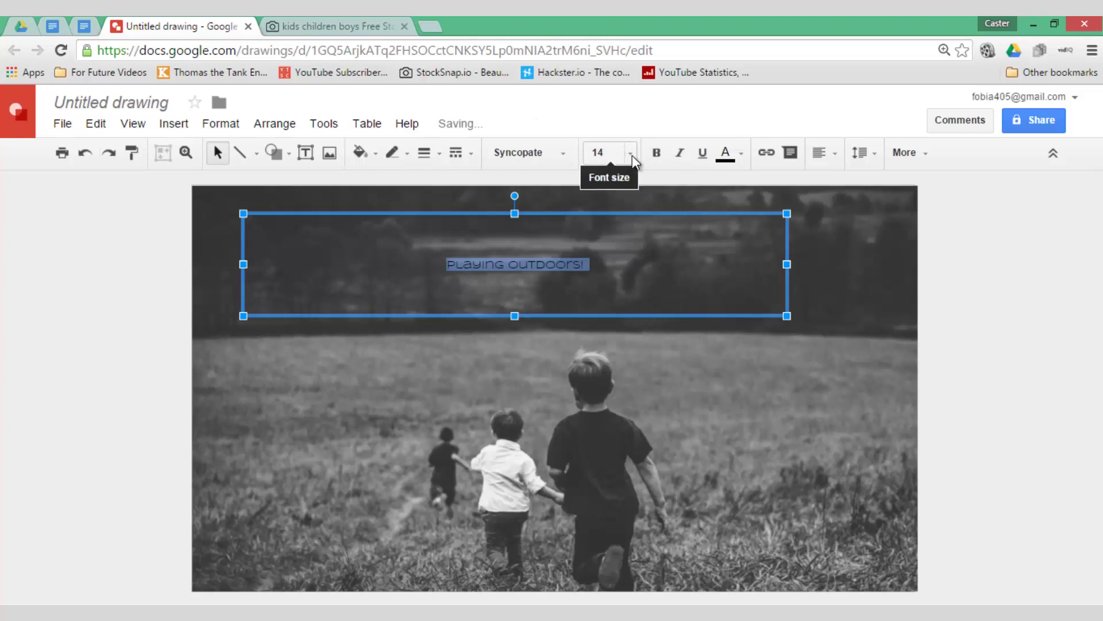
{"action": "left_click", "coordinate": [631, 154]}
{"action": "left_click", "coordinate": [617, 483]}
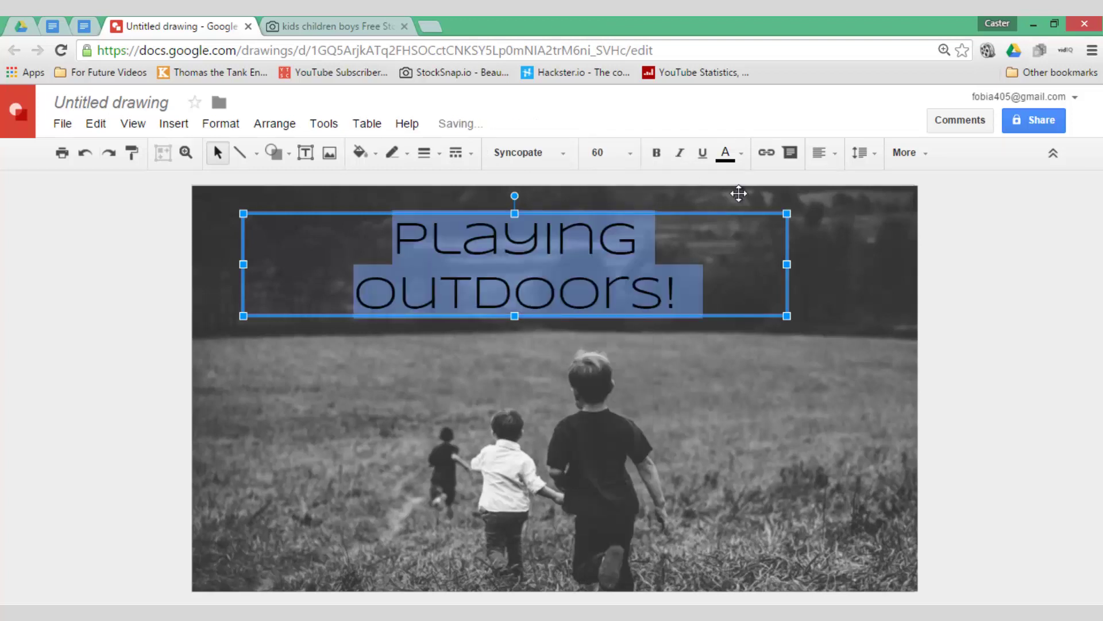
{"action": "left_click", "coordinate": [746, 161]}
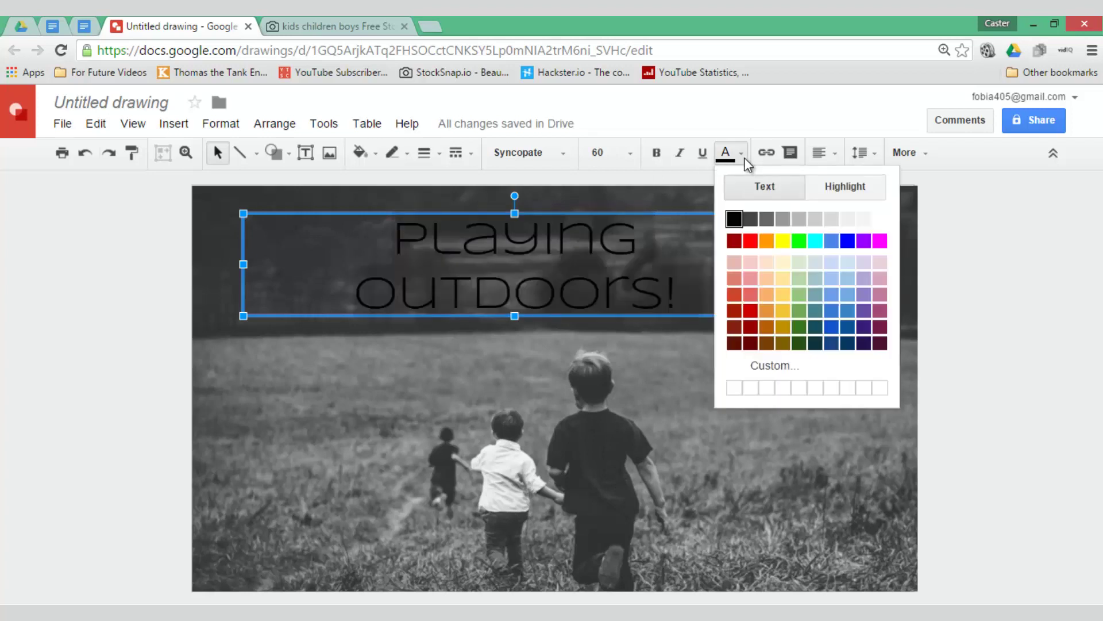
{"action": "left_click", "coordinate": [880, 224]}
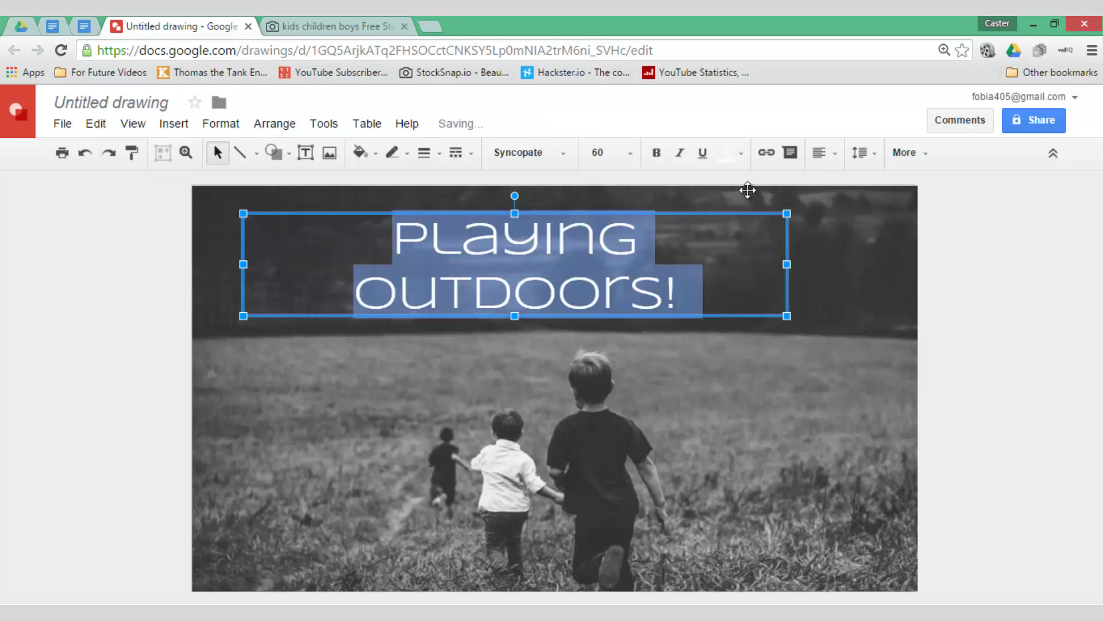
{"action": "left_click", "coordinate": [655, 153]}
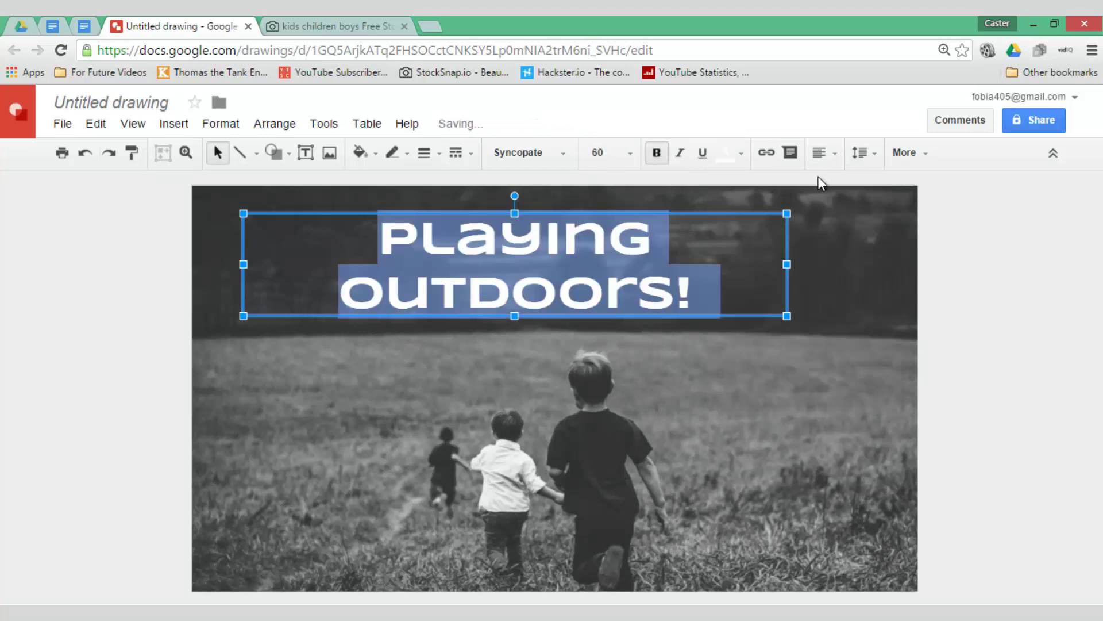
- Fill the title box with solid black
{"action": "left_click", "coordinate": [926, 154]}
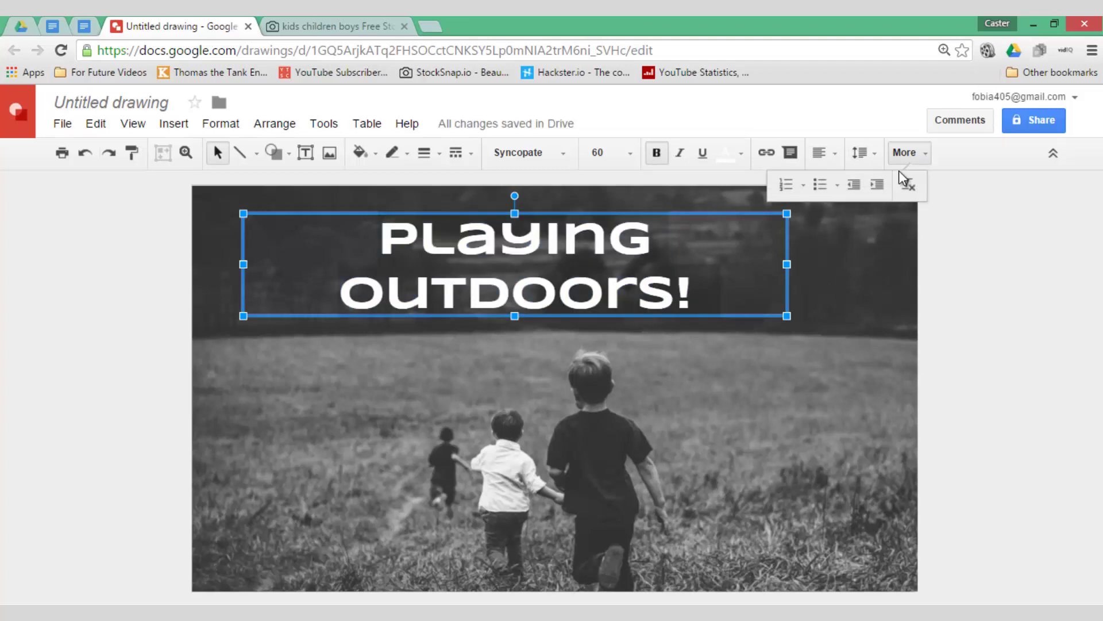
{"action": "key", "text": "super+c"}
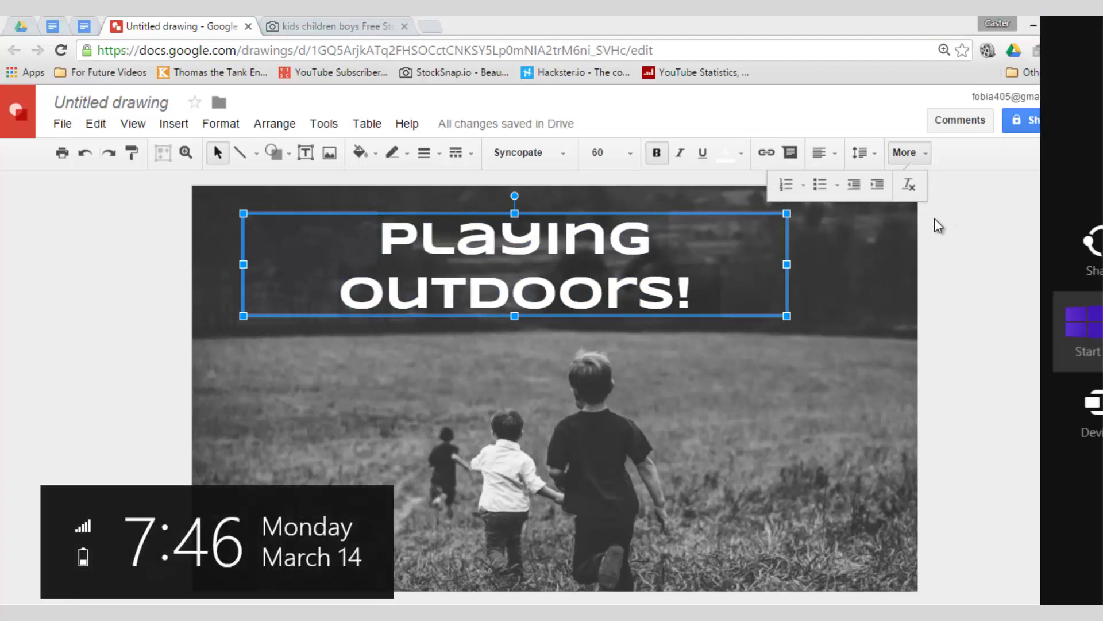
{"action": "left_click", "coordinate": [370, 153]}
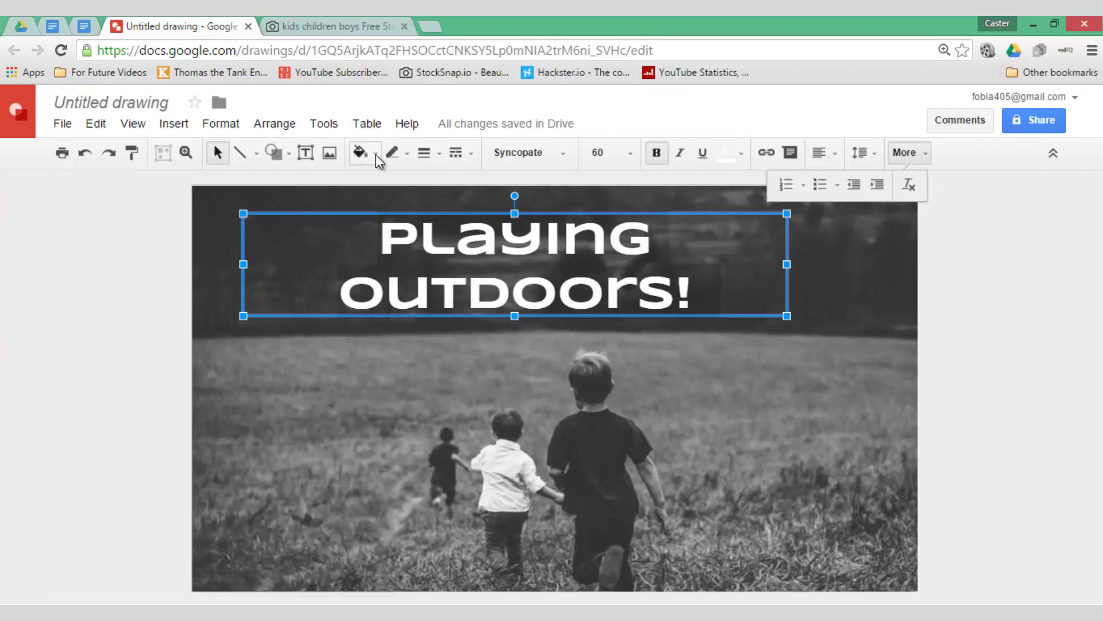
{"action": "left_click", "coordinate": [374, 153]}
{"action": "left_click", "coordinate": [369, 208]}
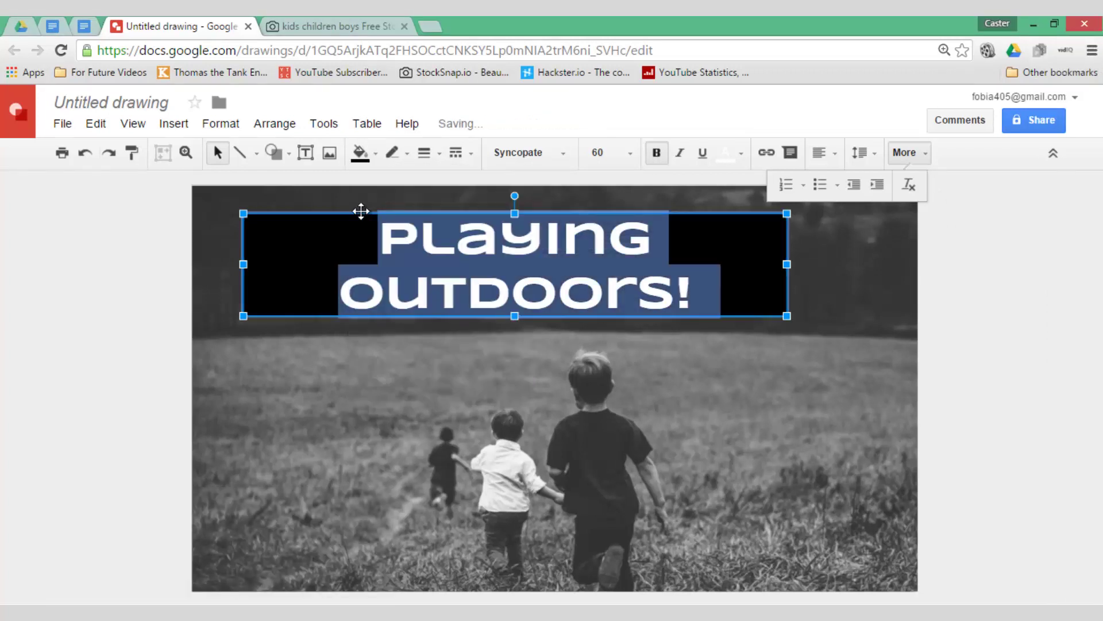
{"action": "left_click", "coordinate": [153, 275]}
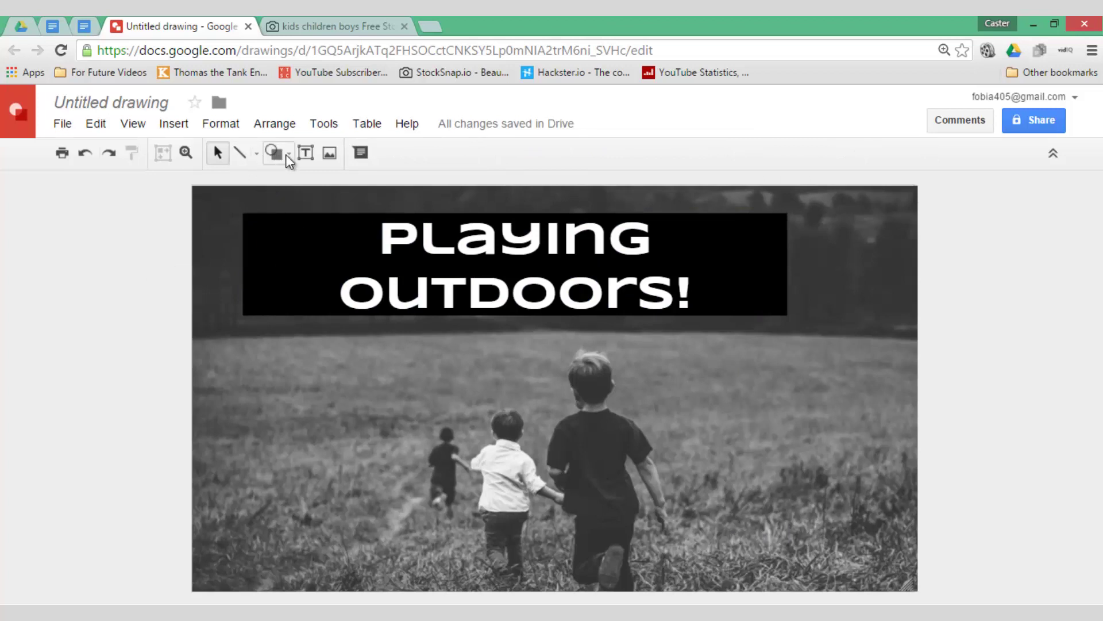
- Add a 'Made by Flipped Classroom Tutorials' text box, resize it and move it to the bottom-right corner
{"action": "left_click", "coordinate": [306, 153]}
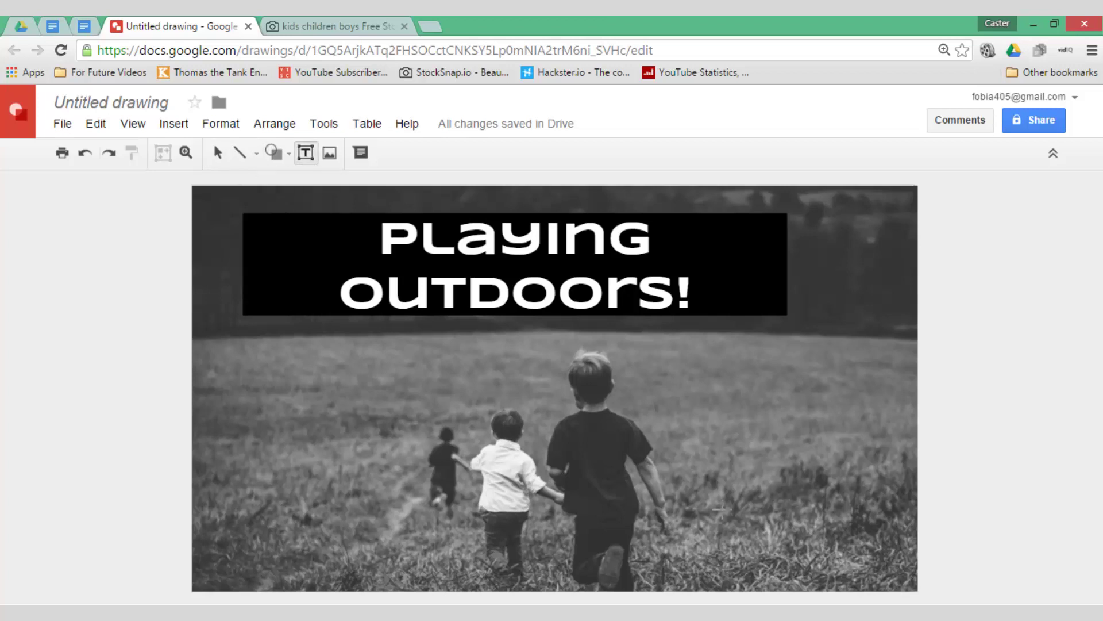
{"action": "left_click", "coordinate": [694, 523]}
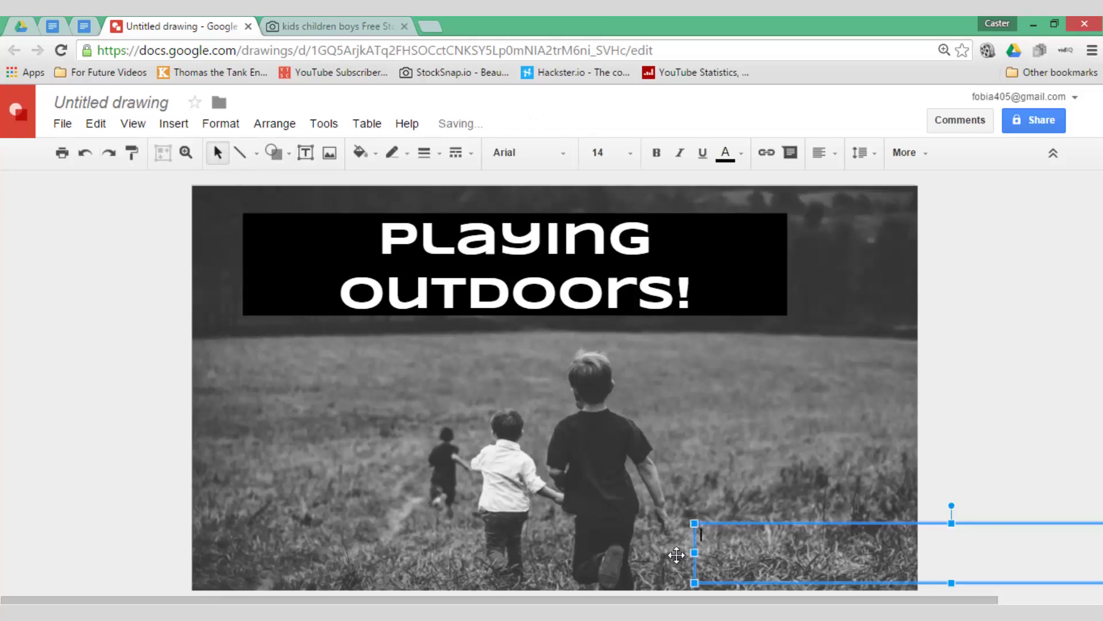
{"action": "scroll", "coordinate": [862, 552], "scroll_direction": "right", "scroll_amount": 2}
{"action": "left_click_drag", "start_coordinate": [865, 551], "coordinate": [865, 551]}
{"action": "left_click_drag", "start_coordinate": [948, 549], "coordinate": [633, 534]}
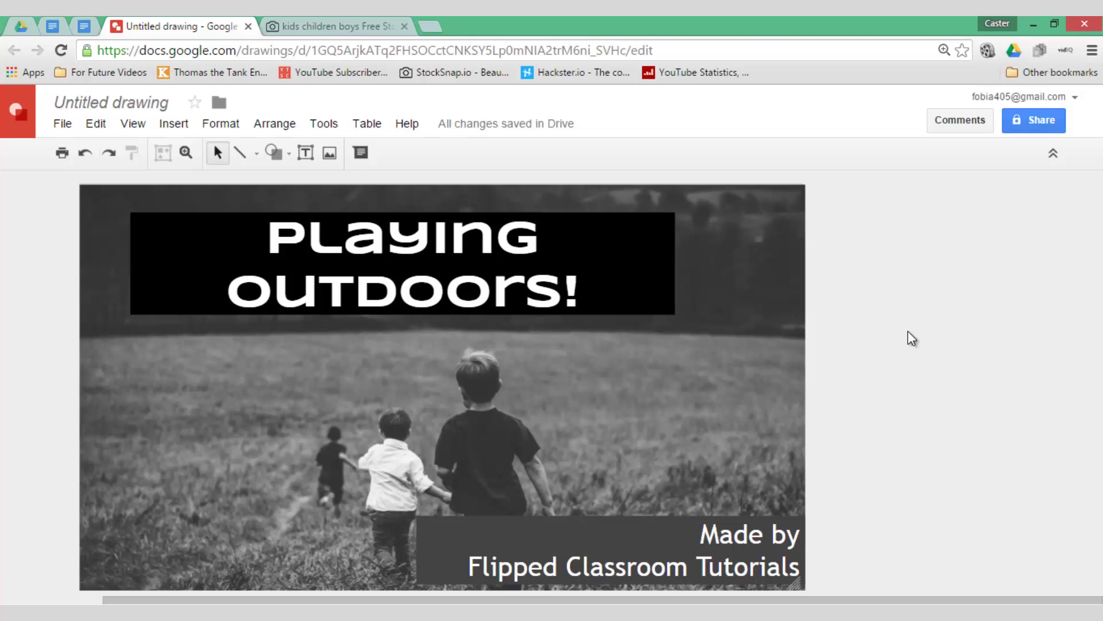
{"action": "key", "text": "ctrl+a"}
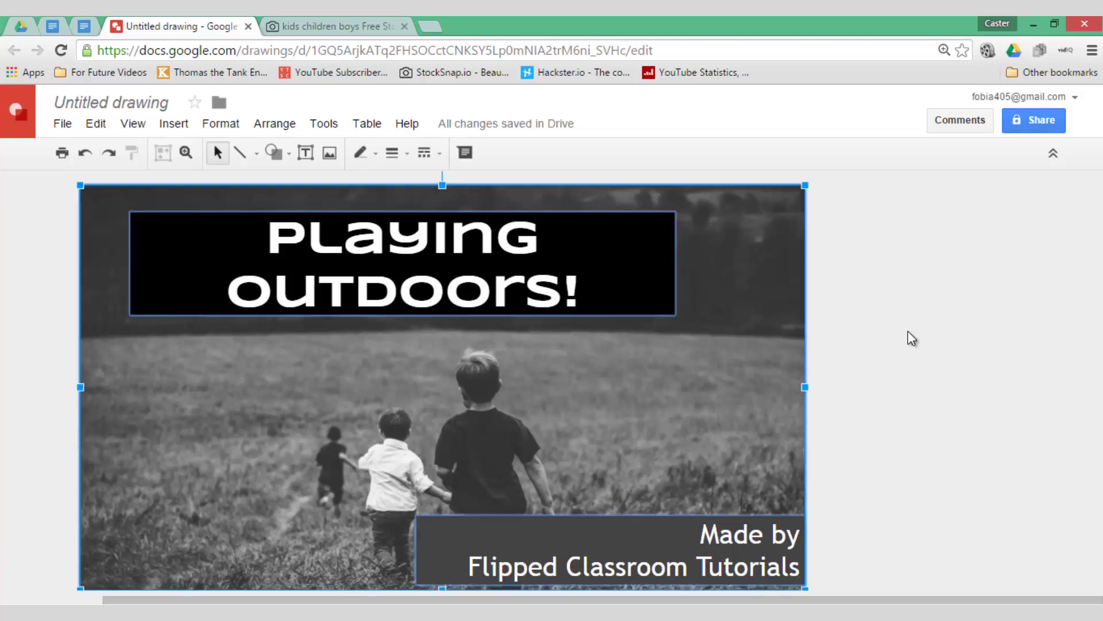
- Download the drawing as a PNG, saved as 'Untitled drawing (1).png'
{"action": "left_click", "coordinate": [61, 124]}
{"action": "mouse_move", "coordinate": [194, 415]}
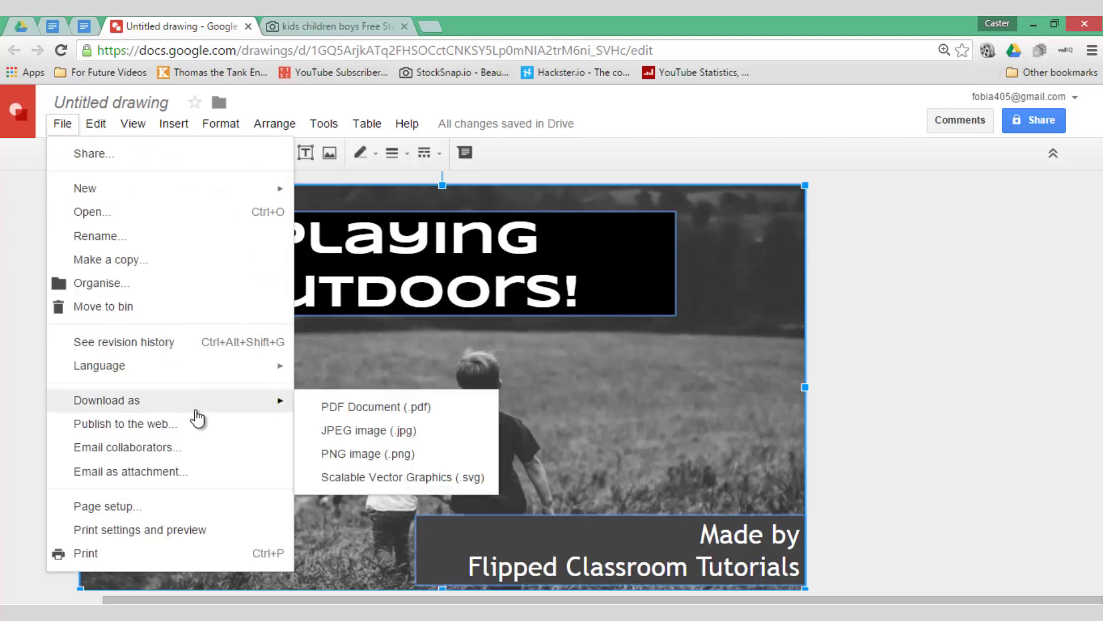
{"action": "left_click", "coordinate": [363, 454]}
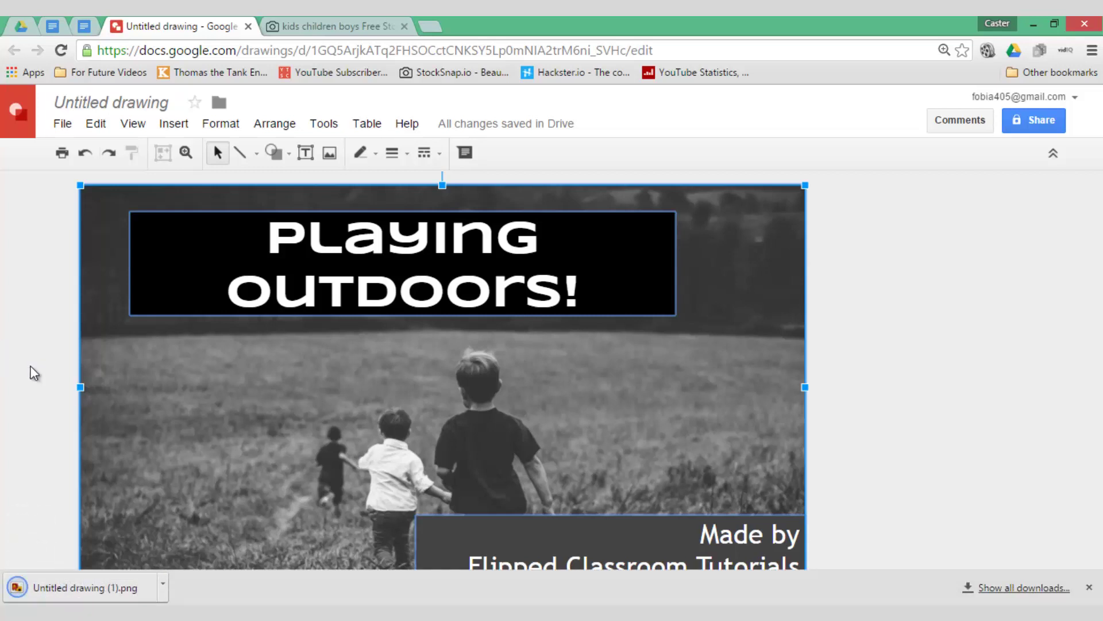
{"action": "left_click", "coordinate": [74, 453]}
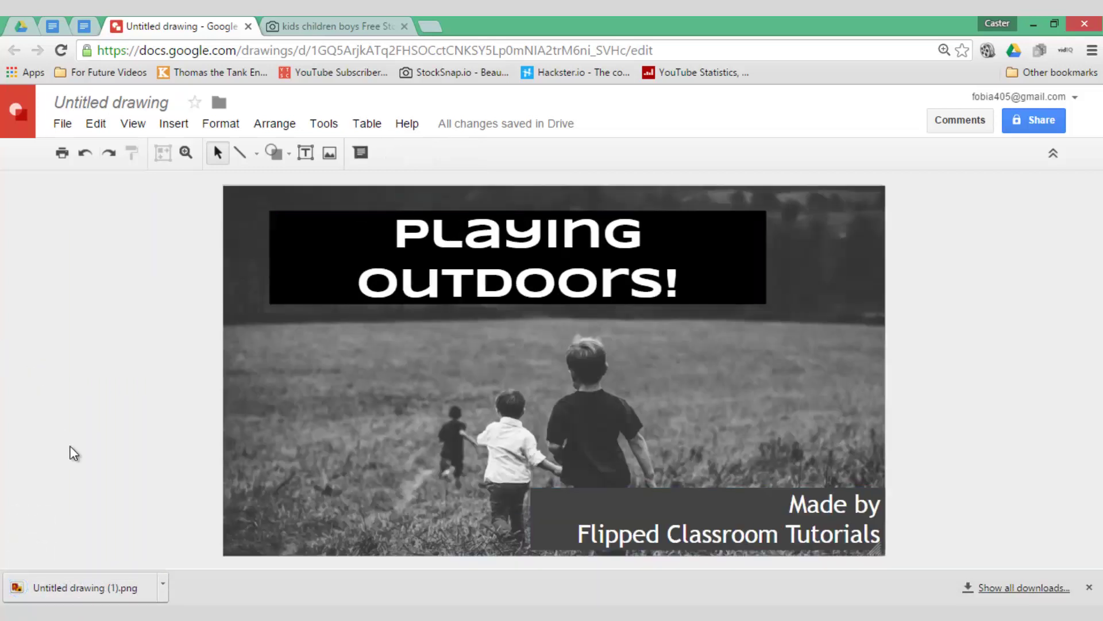
{"action": "left_click", "coordinate": [83, 587]}
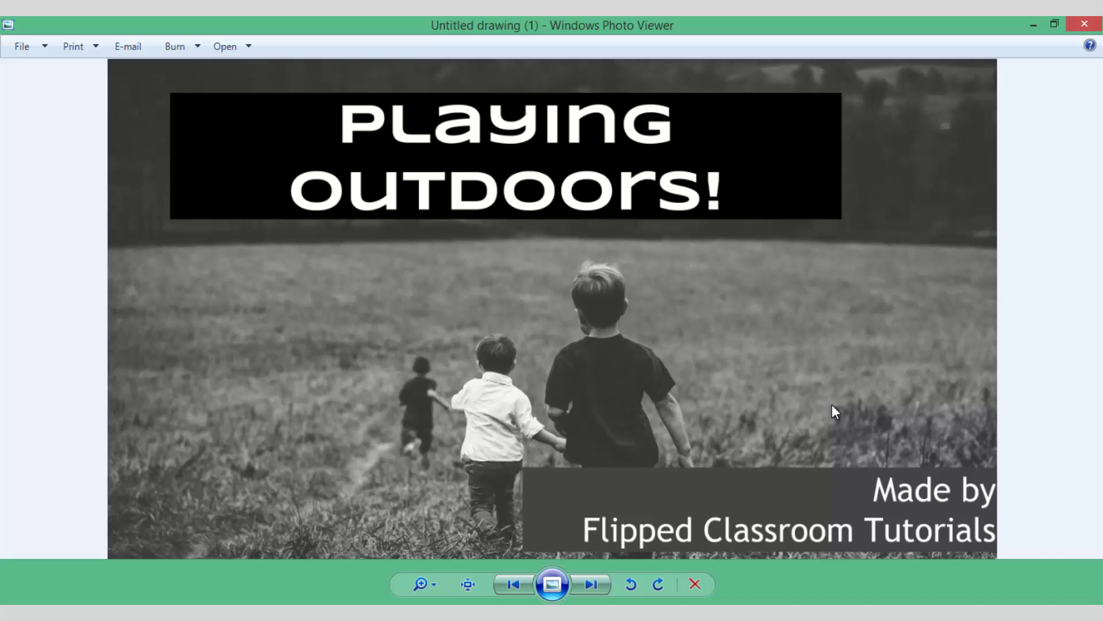
{"action": "left_click", "coordinate": [1084, 25]}
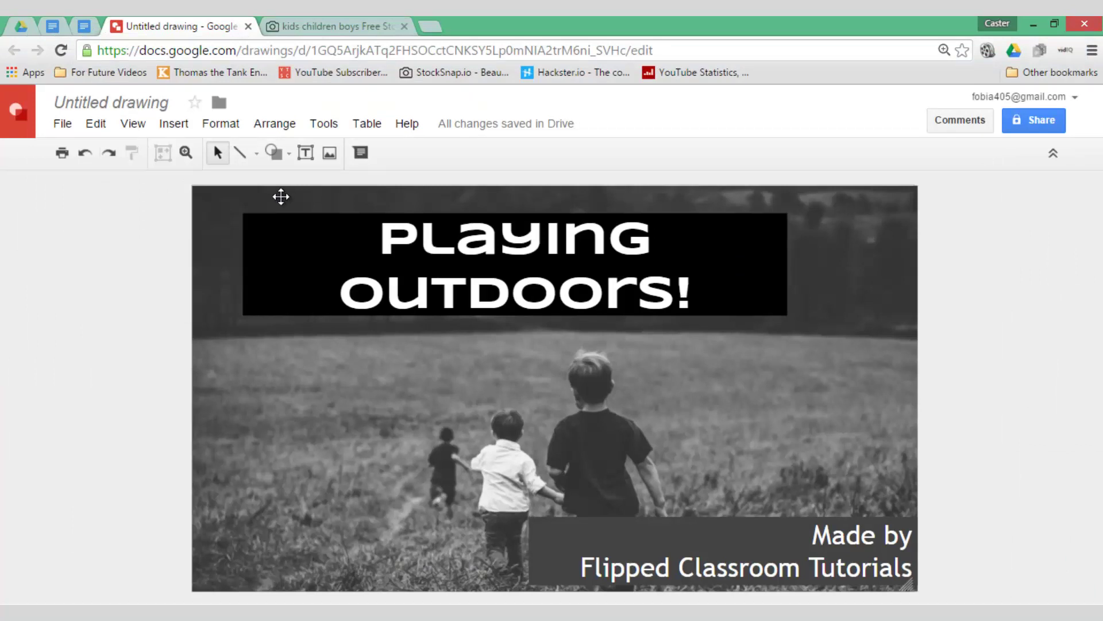
- Search the Chrome Web Store for 'canva' and add the Canva app to Chrome
{"action": "left_click", "coordinate": [19, 78]}
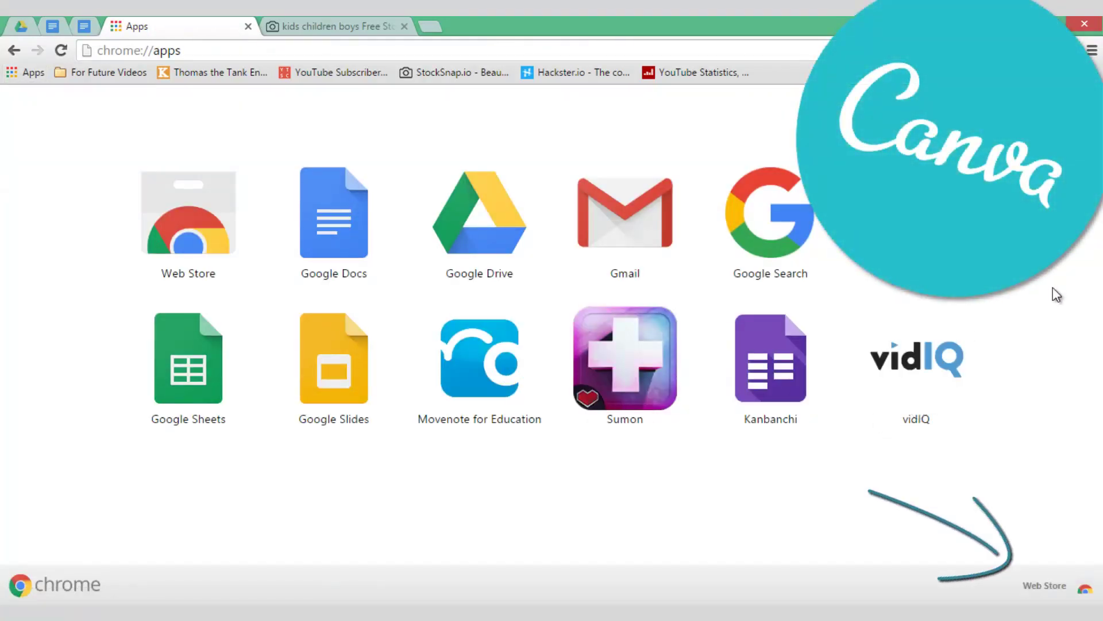
{"action": "left_click", "coordinate": [1053, 592]}
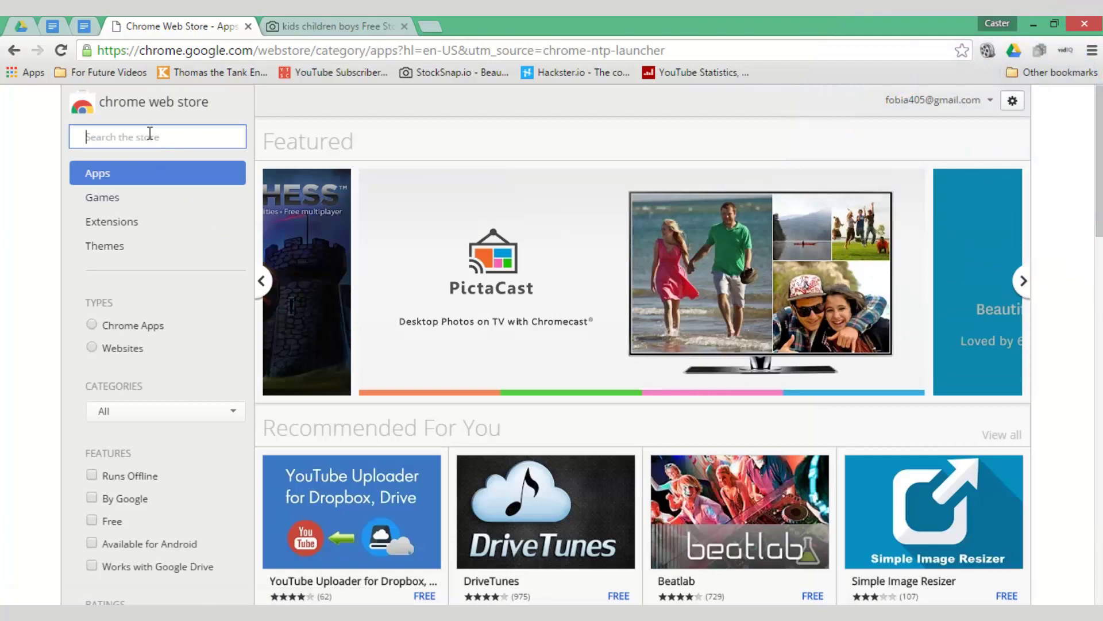
{"action": "type", "text": "canva"}
{"action": "key", "text": "Return"}
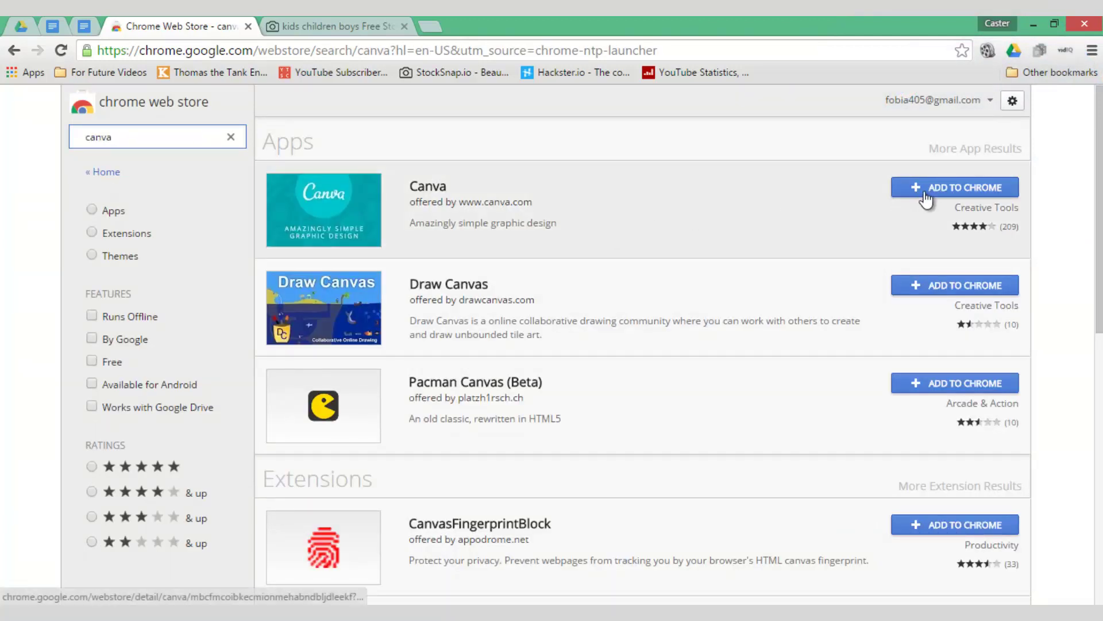
{"action": "left_click", "coordinate": [925, 197]}
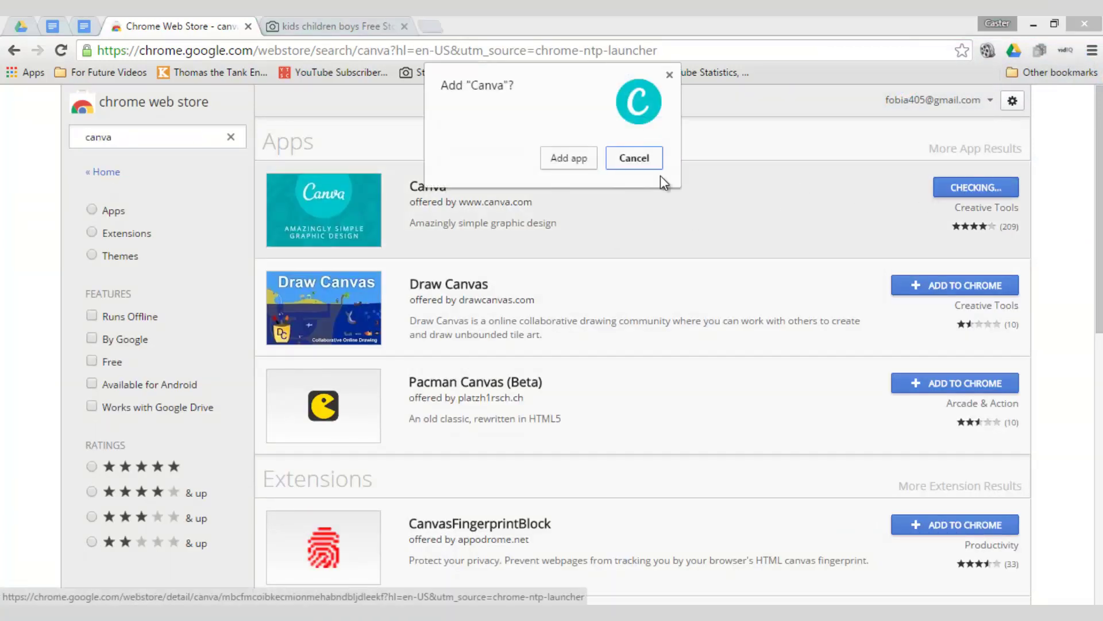
{"action": "left_click", "coordinate": [569, 157]}
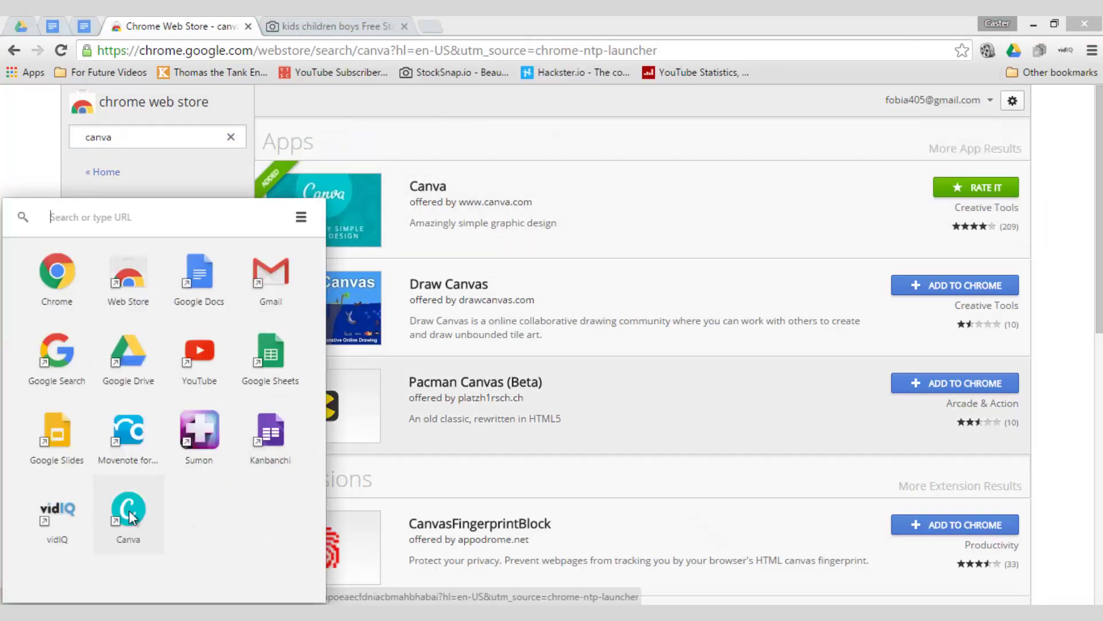
- Sign in to Canva with a Google account, allow access, and open the Canva app's designs dashboard
{"action": "left_click", "coordinate": [129, 511]}
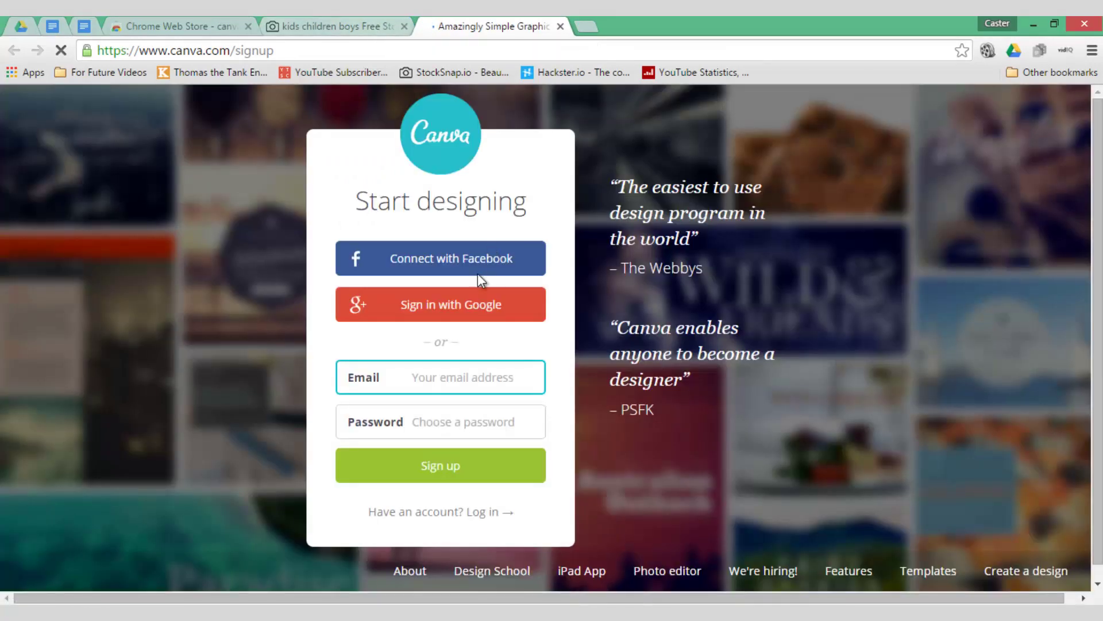
{"action": "left_click", "coordinate": [464, 311]}
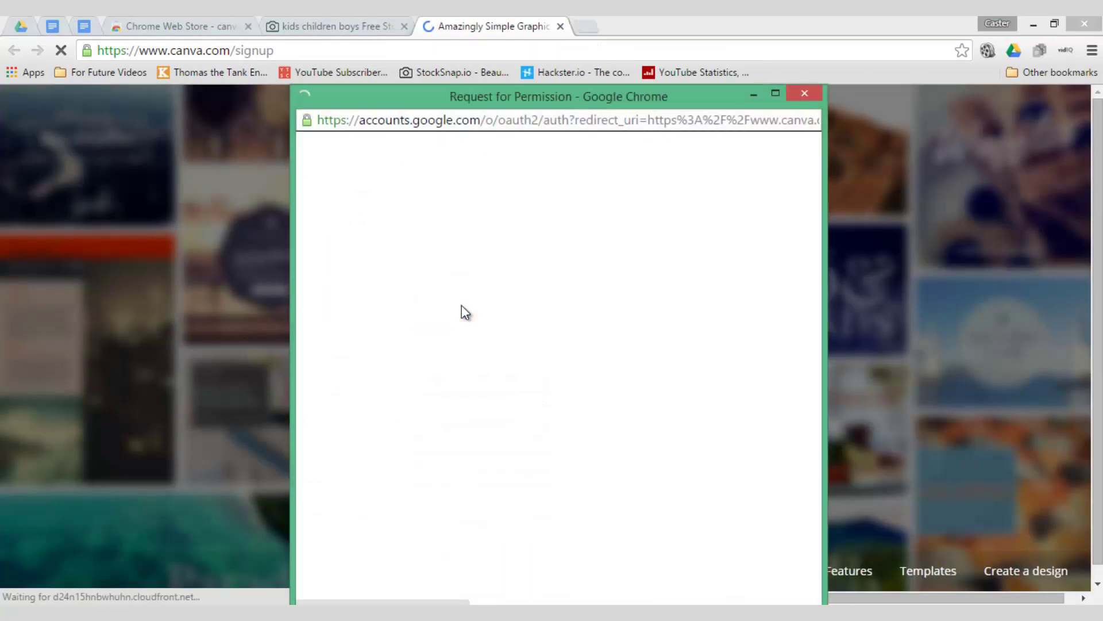
{"action": "left_click", "coordinate": [710, 515]}
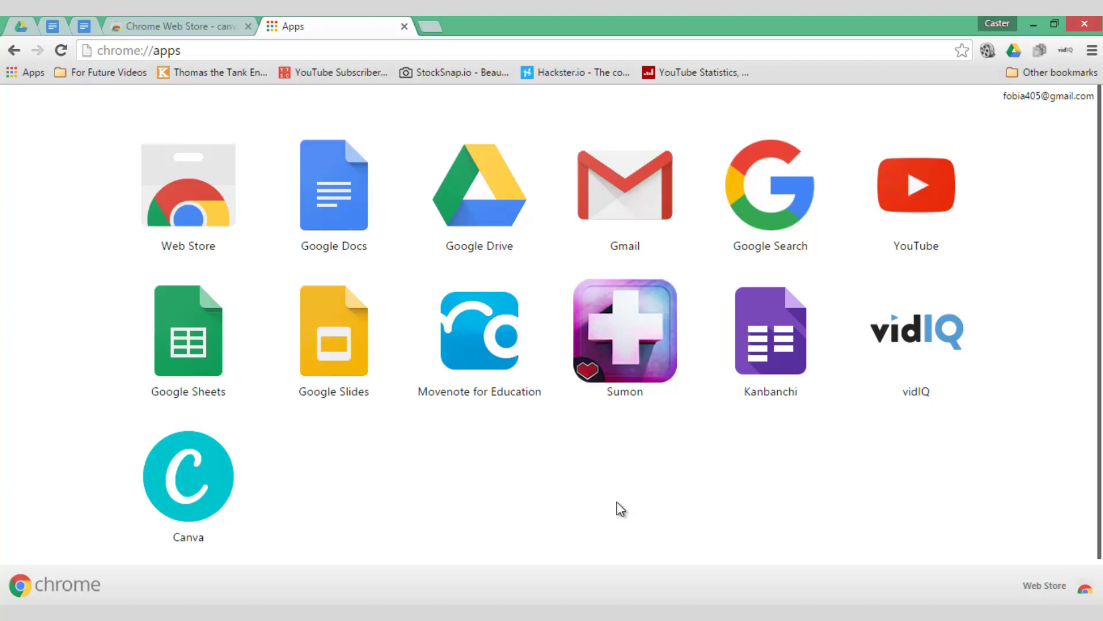
{"action": "left_click", "coordinate": [200, 483]}
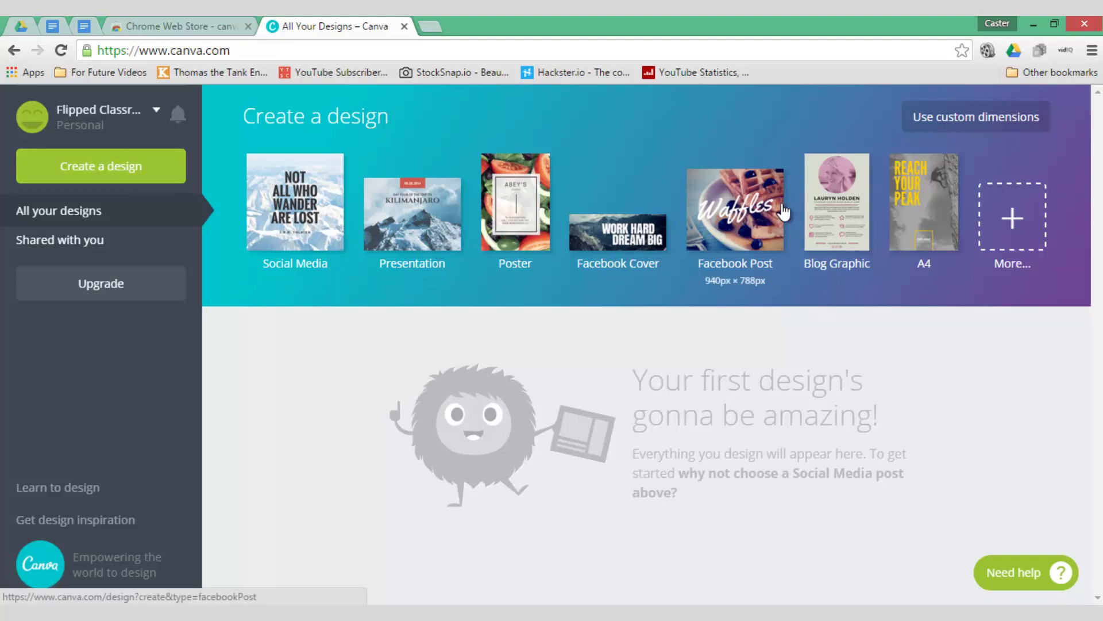
- Create a blank Canva design with custom dimensions of 1280 × 720 px
{"action": "left_click", "coordinate": [984, 124]}
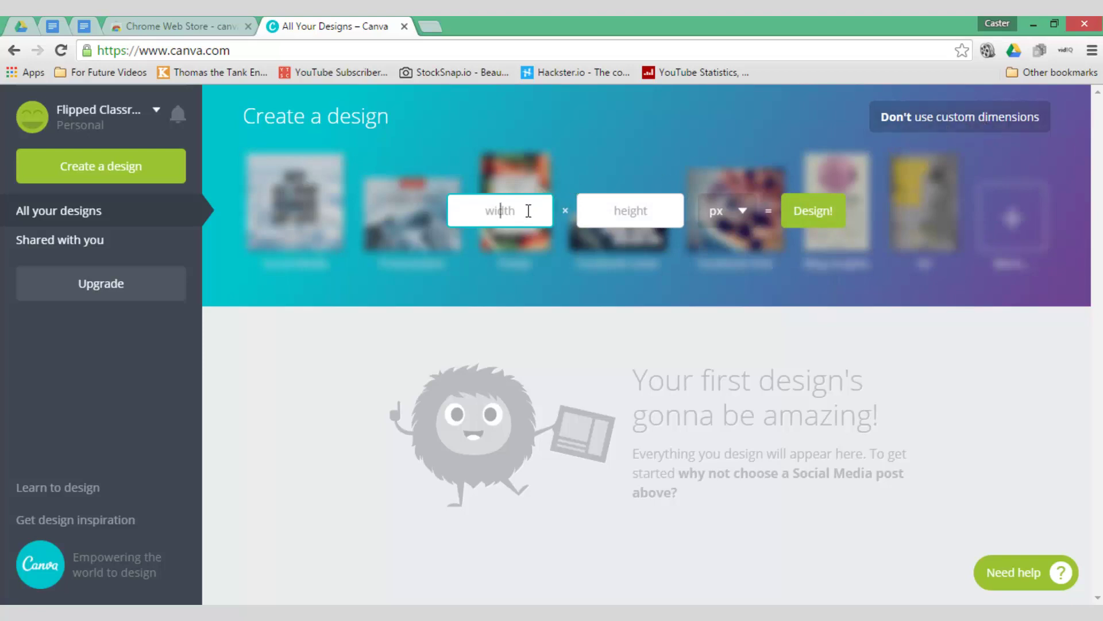
{"action": "type", "text": "1280"}
{"action": "left_click", "coordinate": [607, 210]}
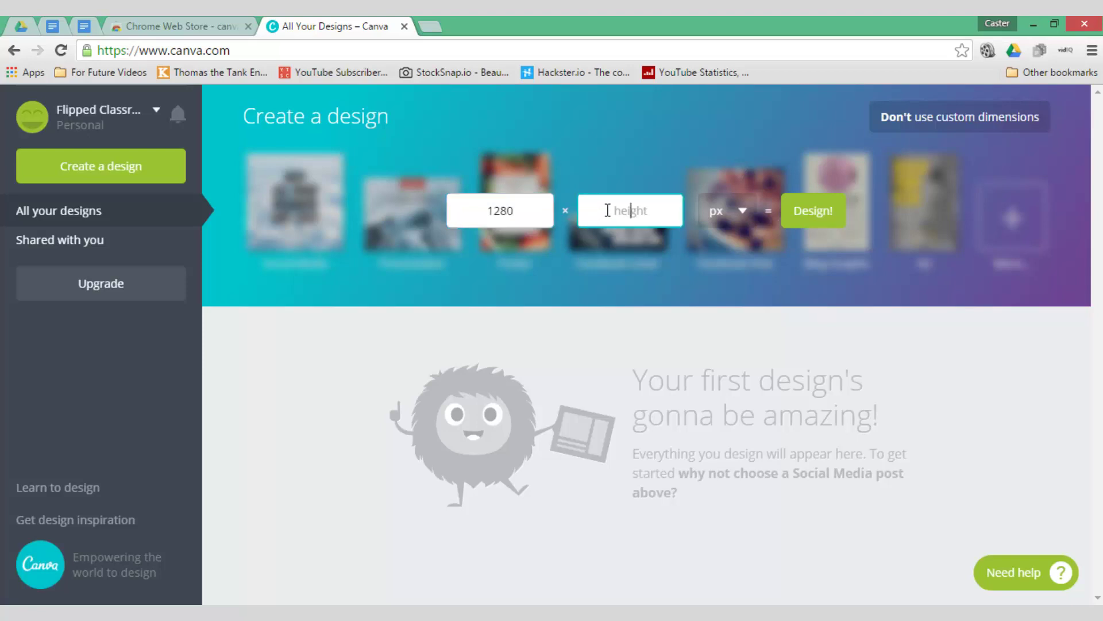
{"action": "type", "text": "72"}
{"action": "left_click", "coordinate": [812, 211]}
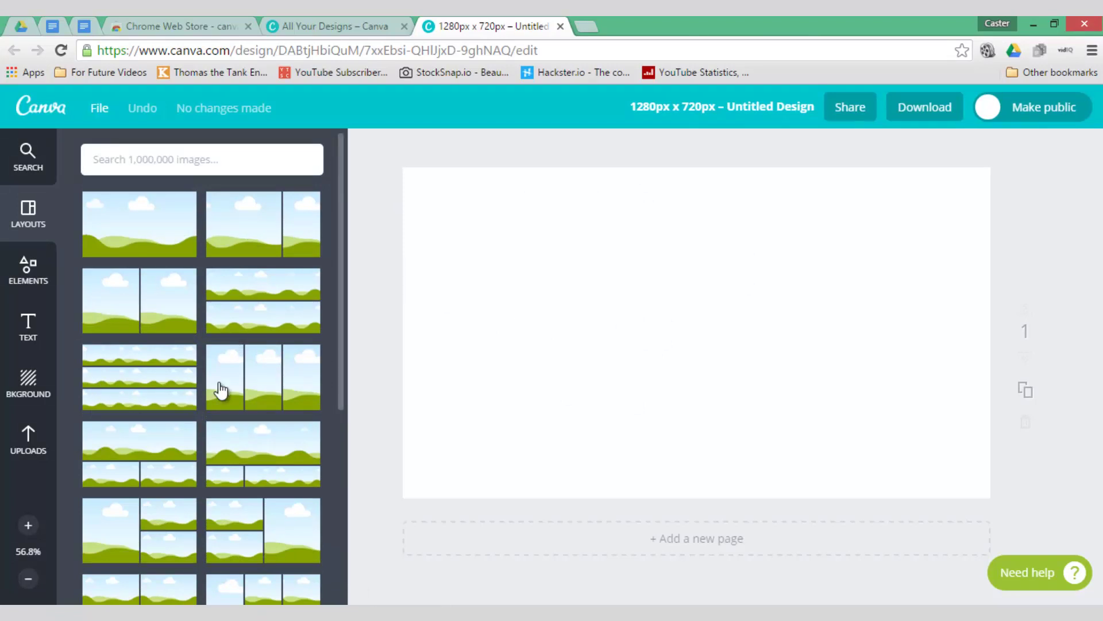
- Apply the cloudy-sky and green-hills landscape layout to the page, then show Uploads
{"action": "scroll", "coordinate": [218, 388], "scroll_direction": "down", "scroll_amount": 1}
{"action": "scroll", "coordinate": [222, 391], "scroll_direction": "down", "scroll_amount": 5}
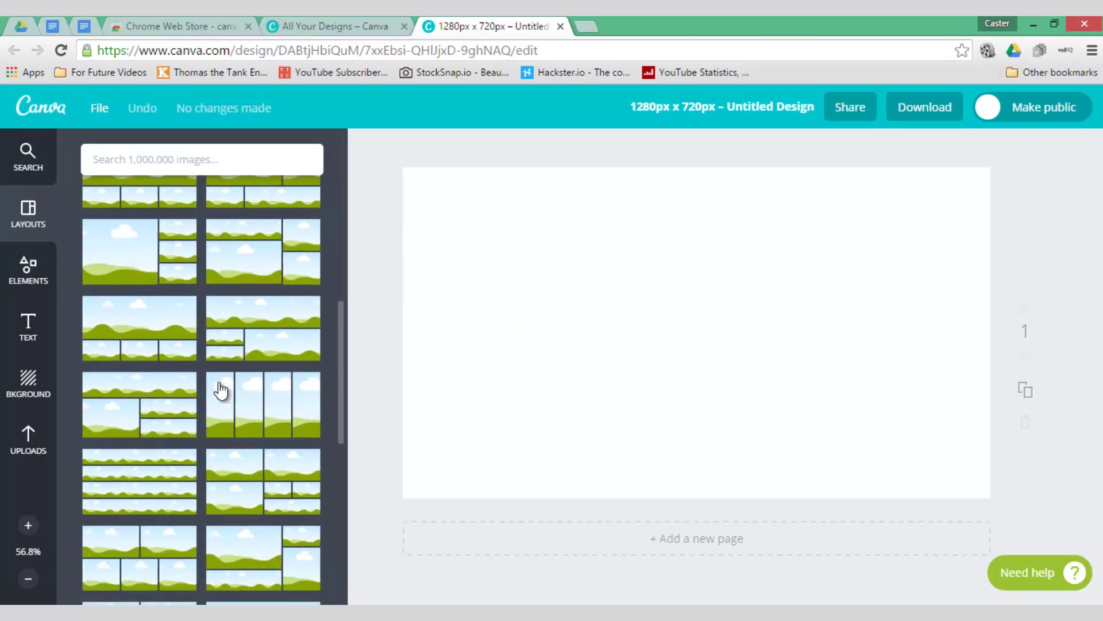
{"action": "scroll", "coordinate": [218, 389], "scroll_direction": "up", "scroll_amount": 8}
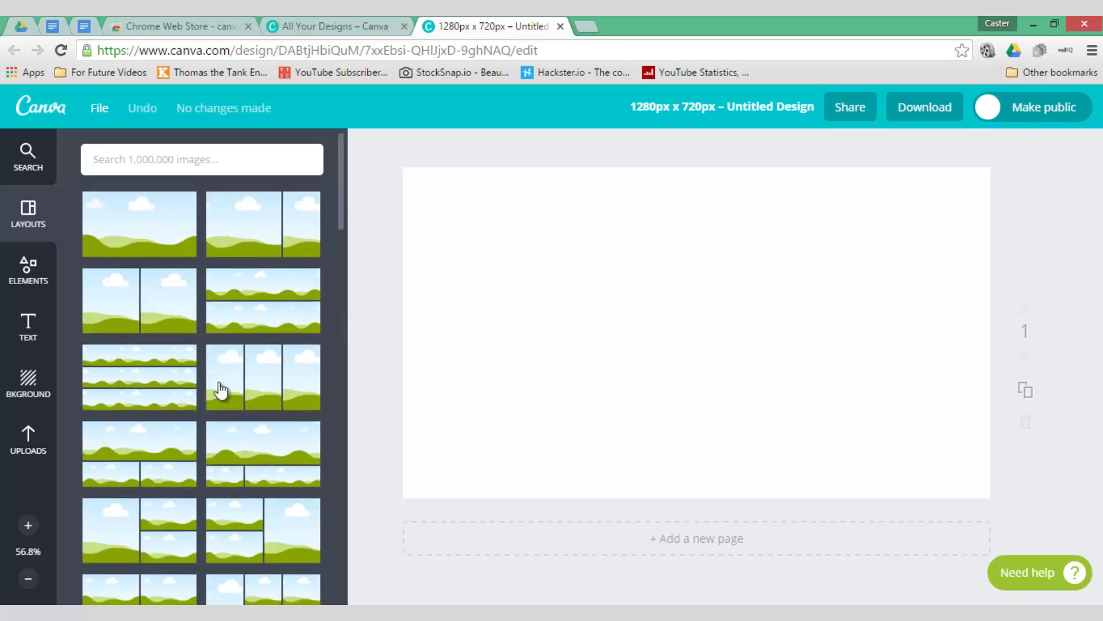
{"action": "left_click", "coordinate": [145, 240]}
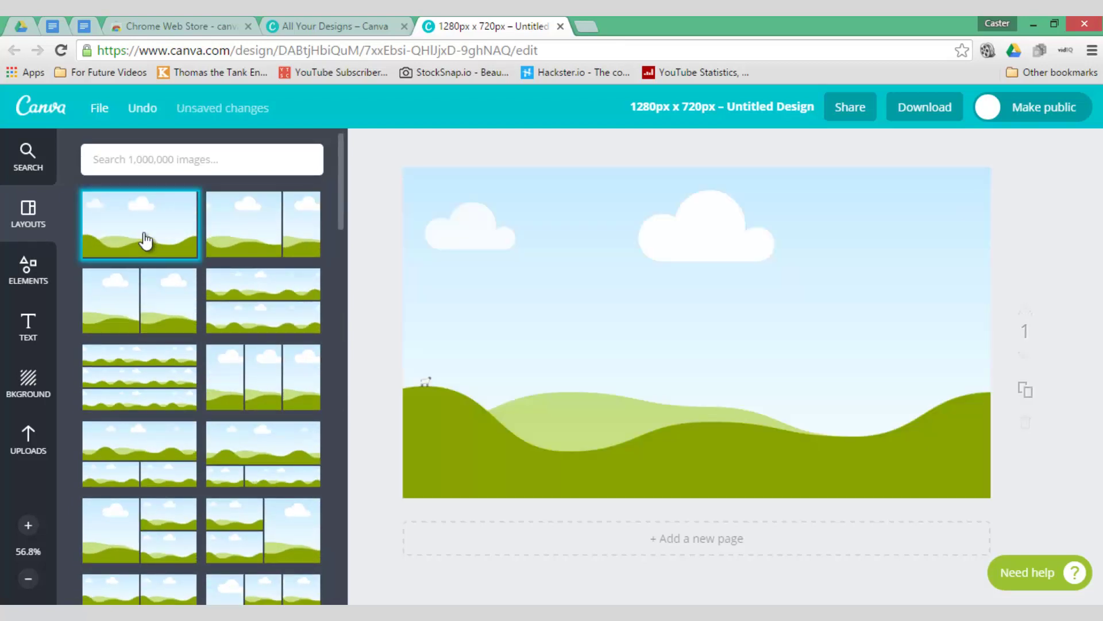
{"action": "left_click", "coordinate": [725, 341]}
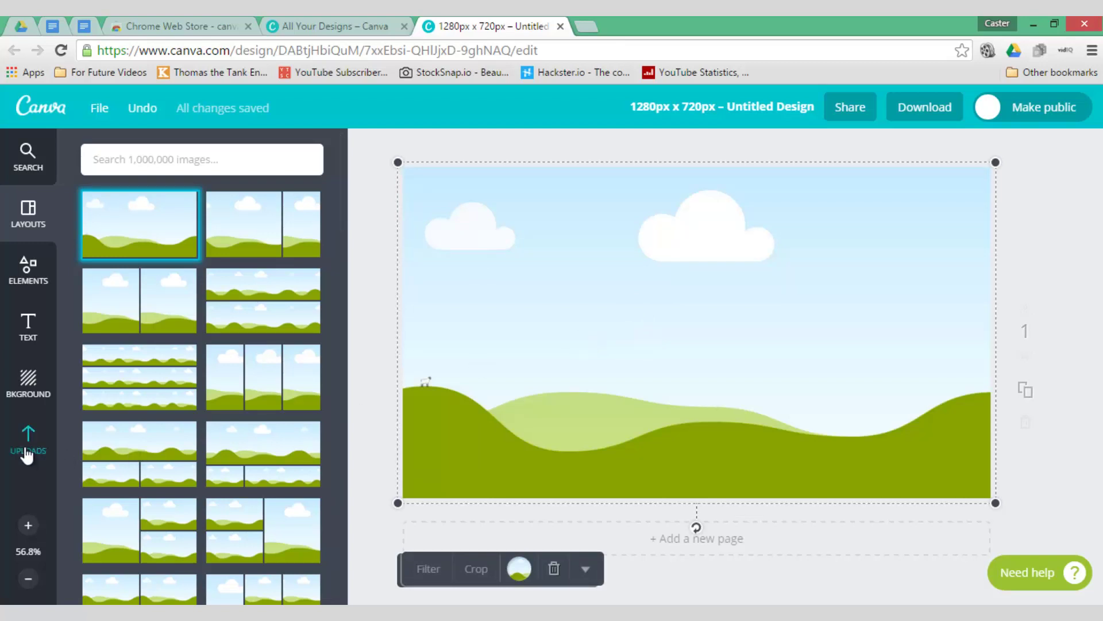
{"action": "left_click", "coordinate": [27, 454]}
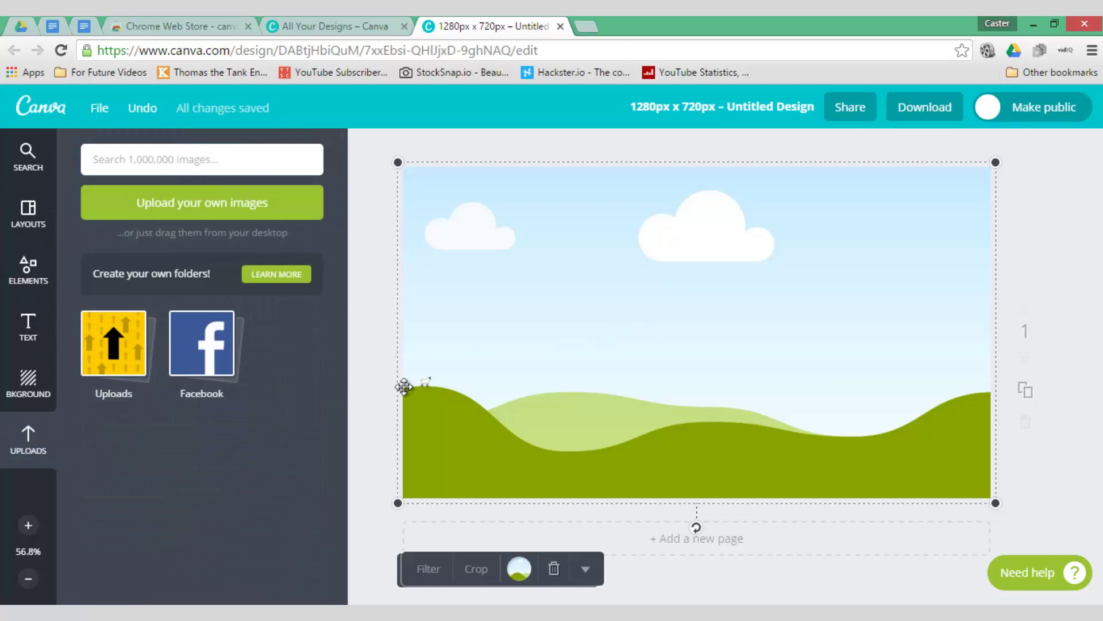
- Upload 8T9Y244TK8.jpg from the Downloads folder into Canva
{"action": "left_click", "coordinate": [232, 208]}
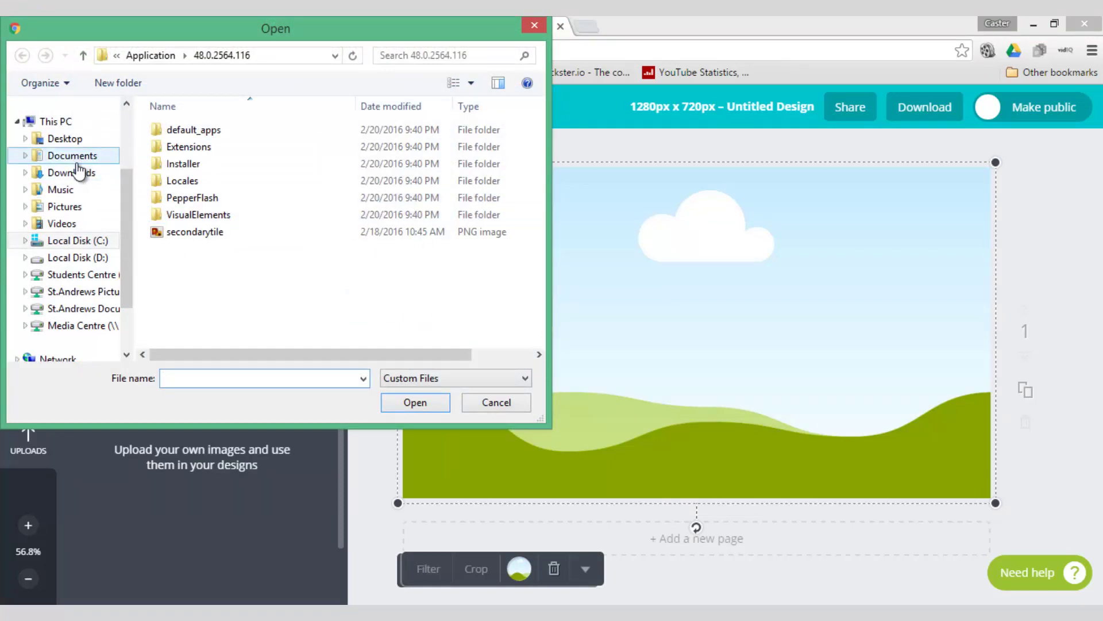
{"action": "left_click", "coordinate": [72, 173]}
{"action": "left_click", "coordinate": [188, 380]}
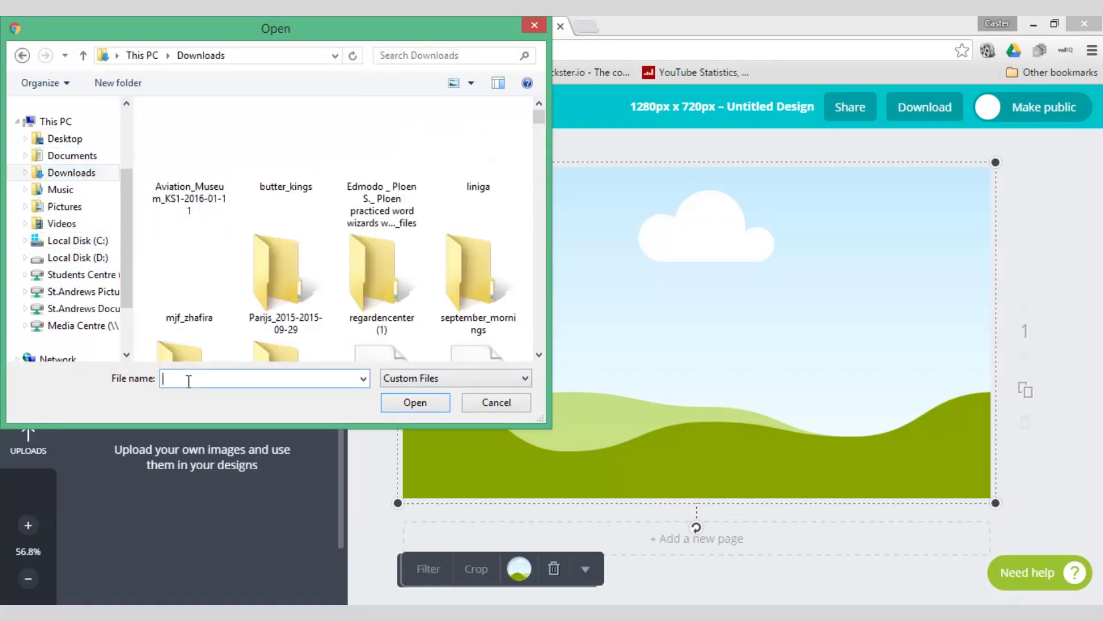
{"action": "type", "text": "8t"}
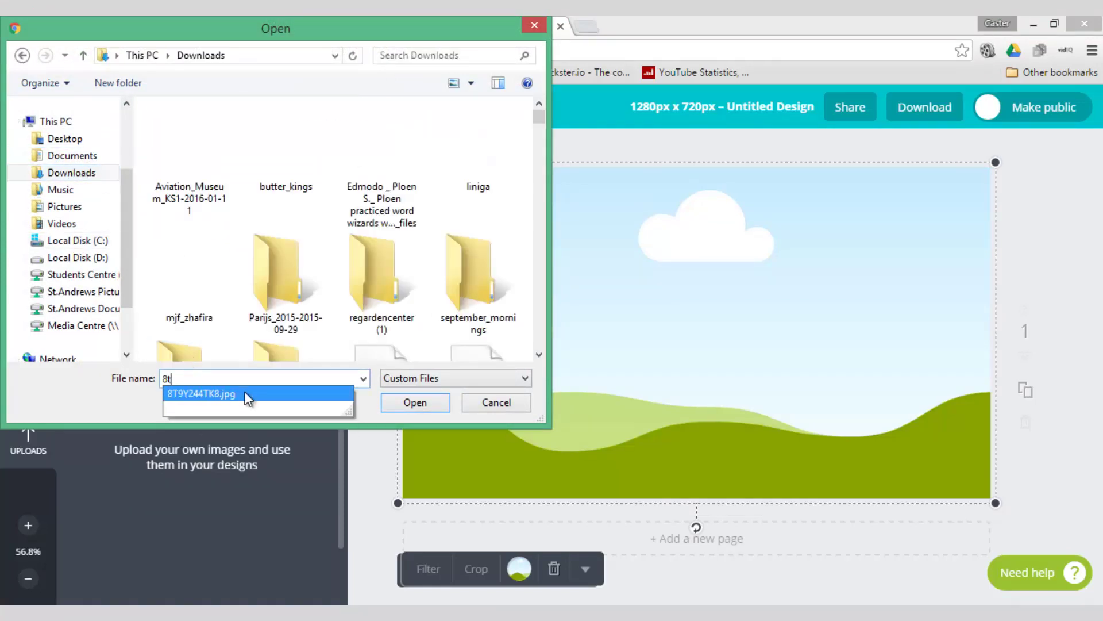
{"action": "left_click", "coordinate": [247, 394]}
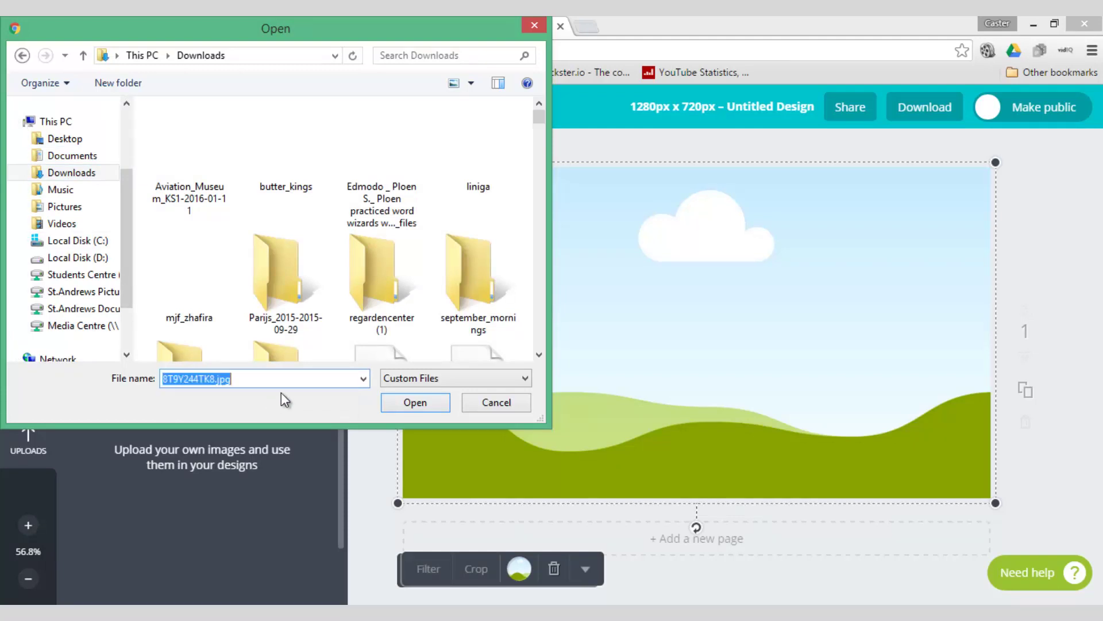
{"action": "left_click", "coordinate": [400, 402]}
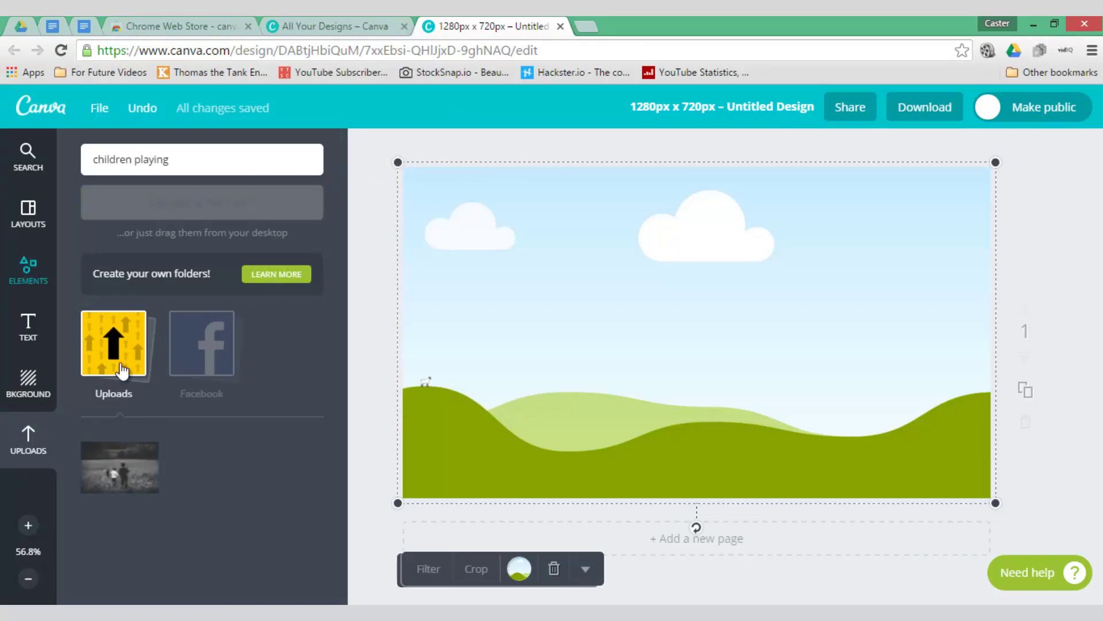
- Add the running-children photo to the page and delete the landscape background
{"action": "left_click", "coordinate": [118, 475]}
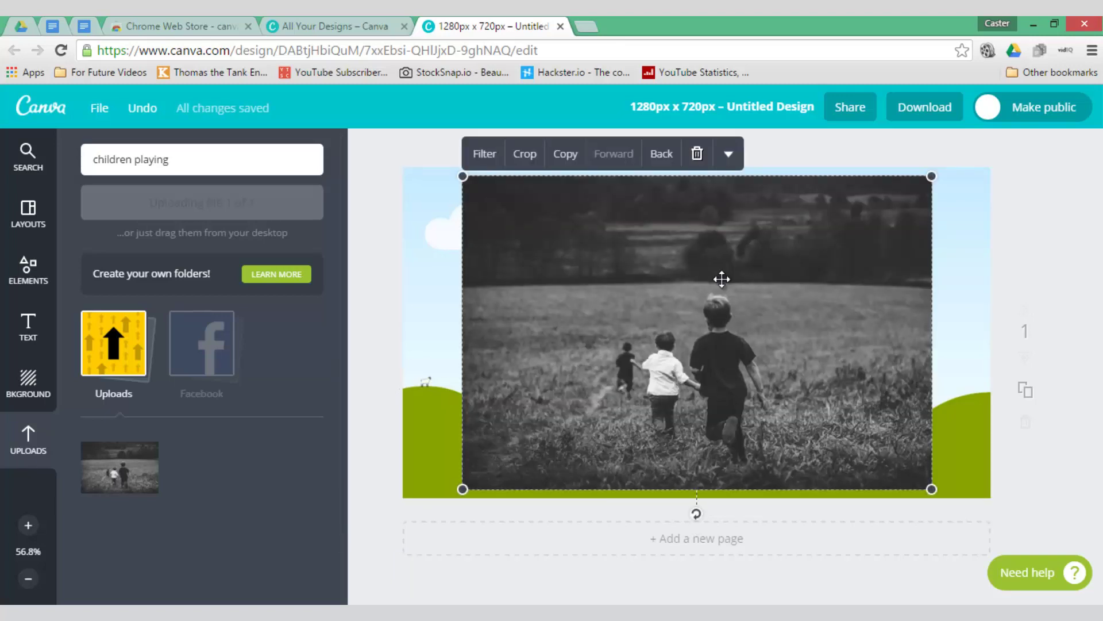
{"action": "left_click", "coordinate": [418, 284]}
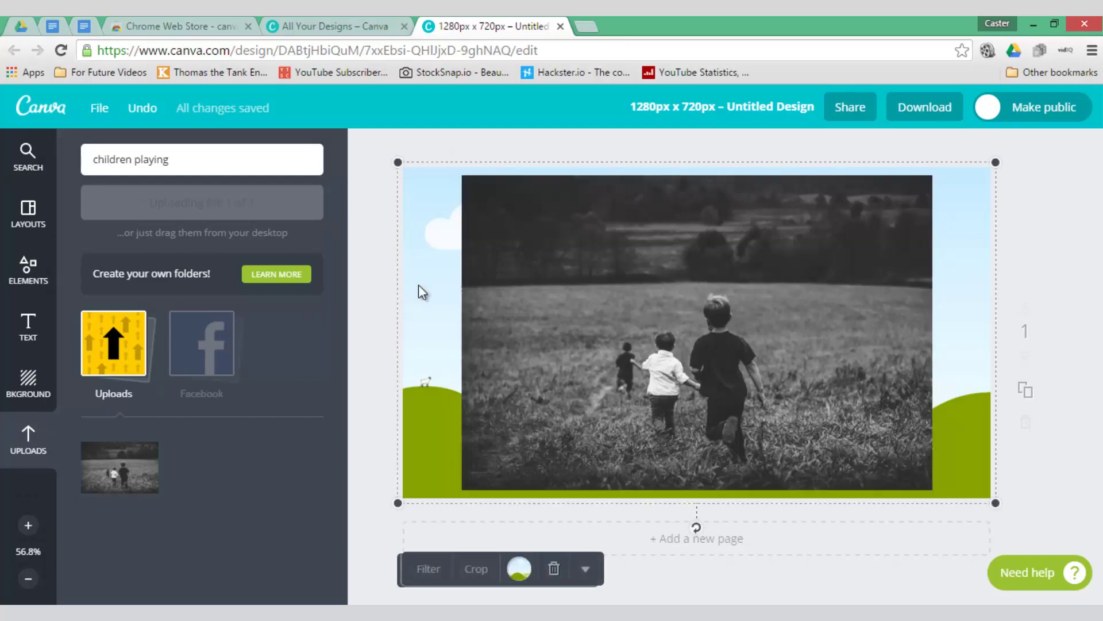
{"action": "key", "text": "Delete"}
- Enlarge the photo by its corners until it covers the whole page
{"action": "left_click", "coordinate": [477, 267]}
{"action": "left_click", "coordinate": [463, 176]}
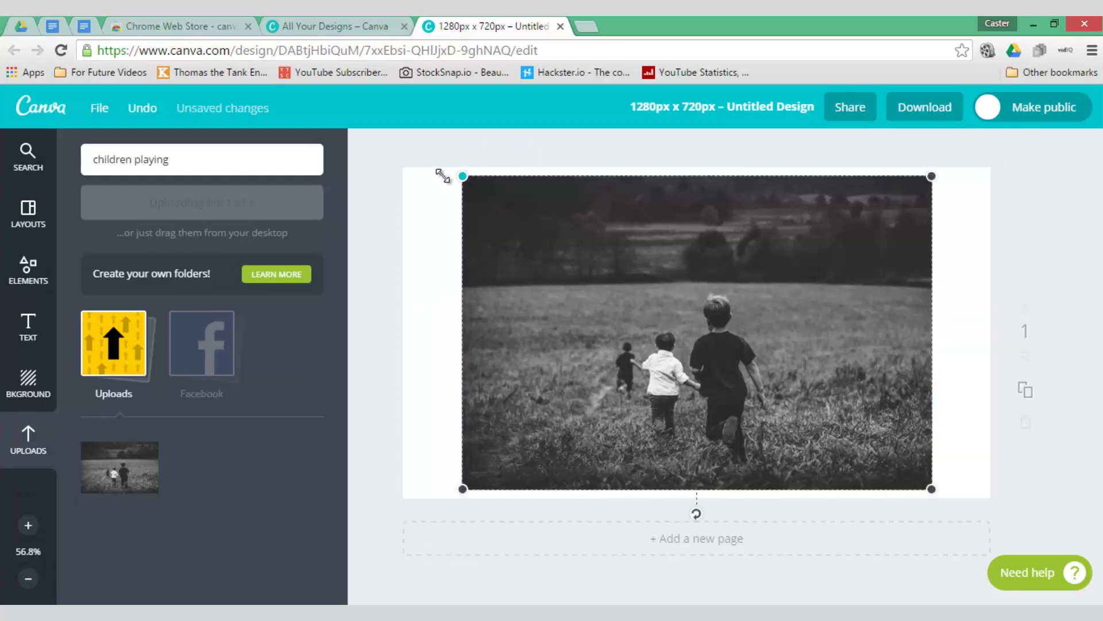
{"action": "left_click_drag", "start_coordinate": [463, 176], "coordinate": [391, 128]}
{"action": "left_click_drag", "start_coordinate": [943, 482], "coordinate": [1010, 517]}
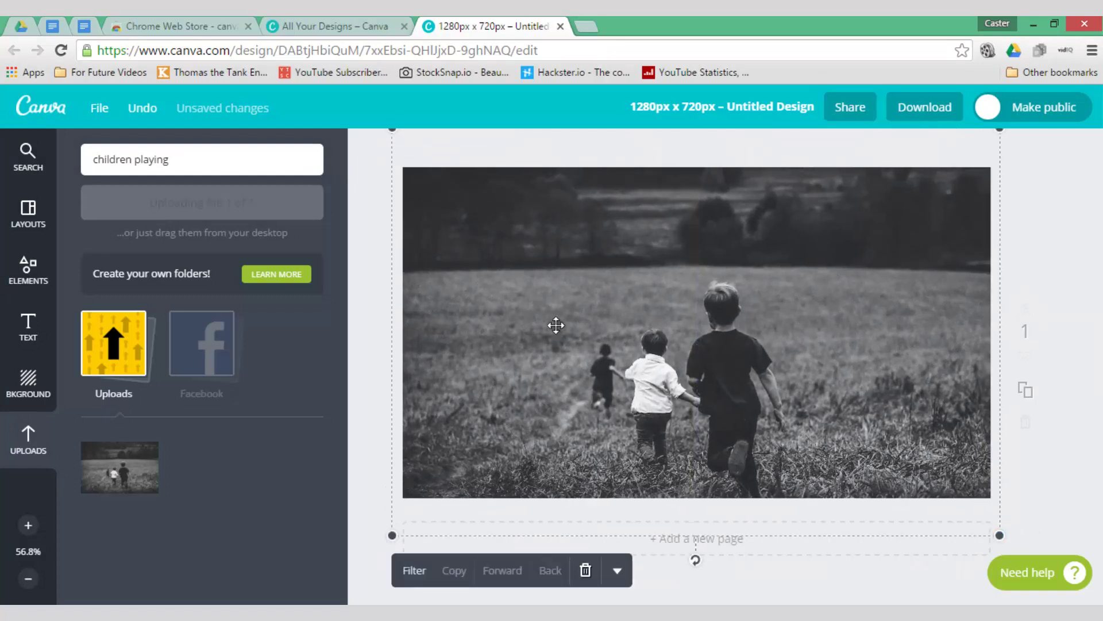
{"action": "left_click", "coordinate": [366, 278]}
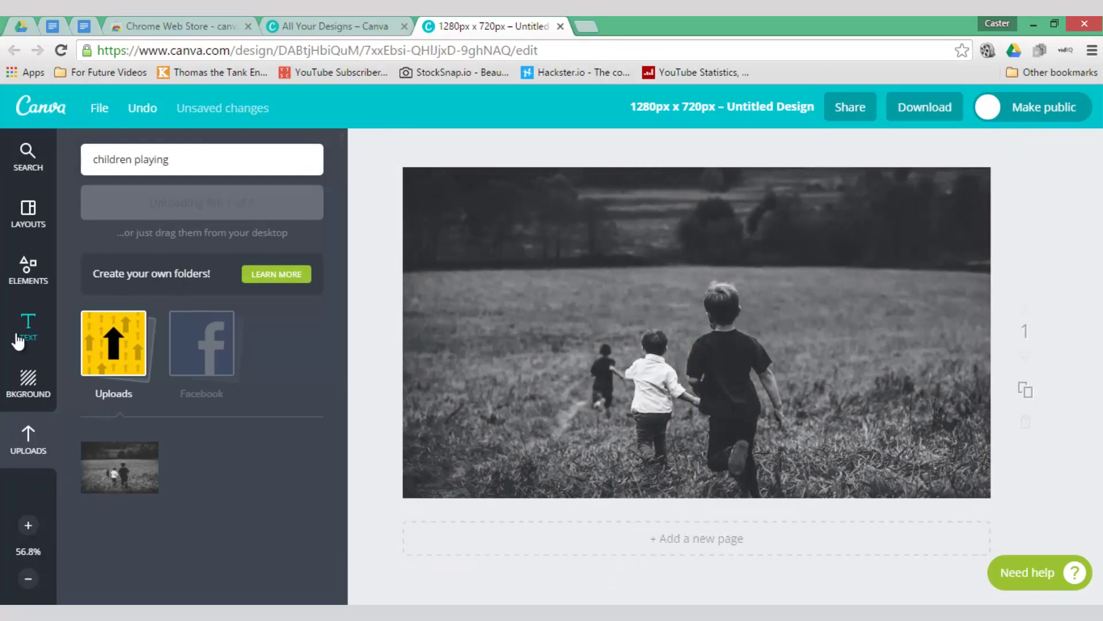
- Add a heading reading 'Outdoor Playing' at the upper left
{"action": "left_click", "coordinate": [27, 336]}
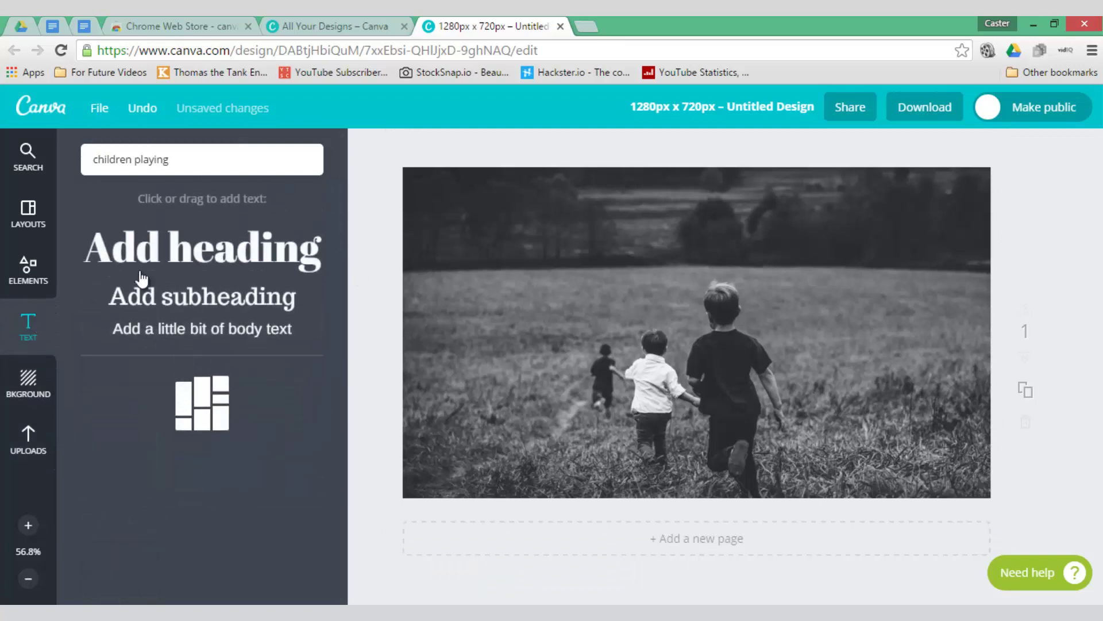
{"action": "left_click", "coordinate": [202, 260]}
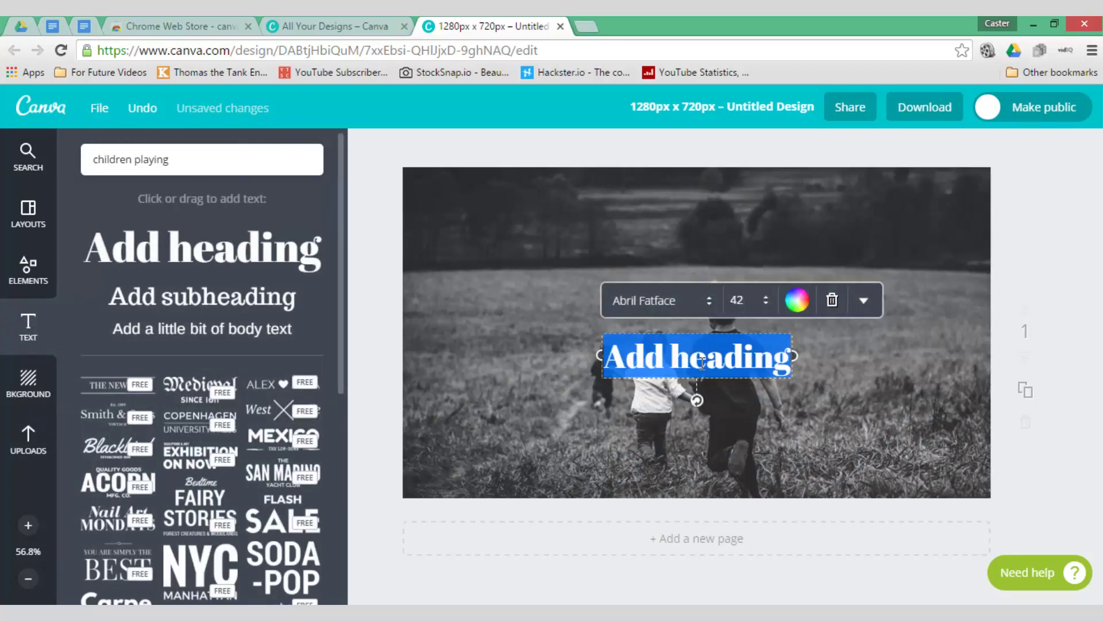
{"action": "type", "text": "Outdoor"}
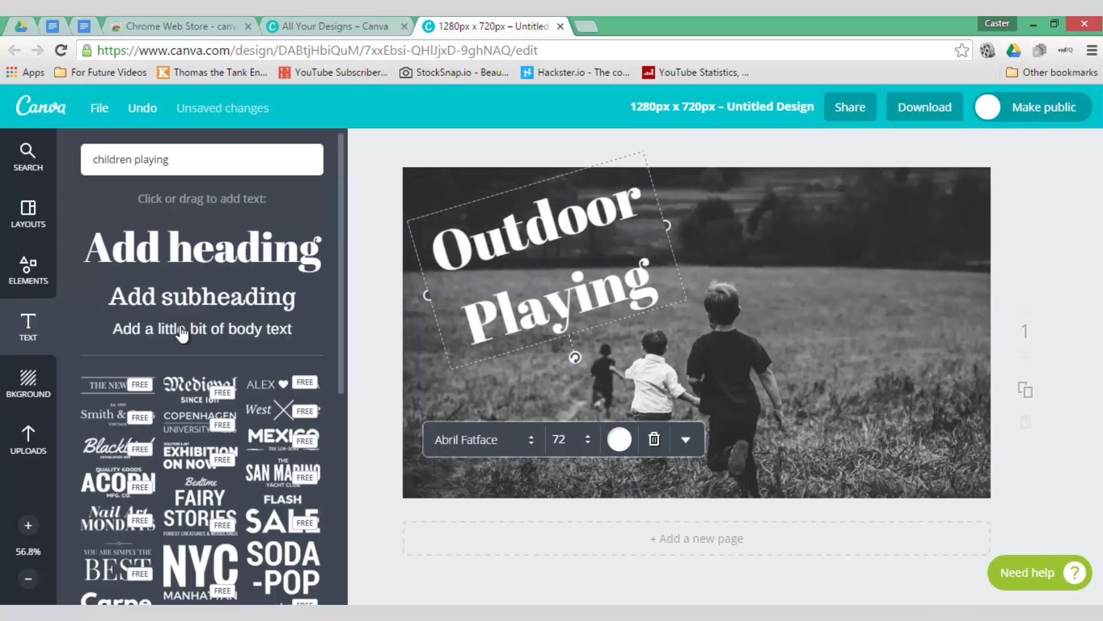
- Add a white two-line subheading 'Made by / Flipped Classroom Tutorials'
{"action": "left_click", "coordinate": [203, 295]}
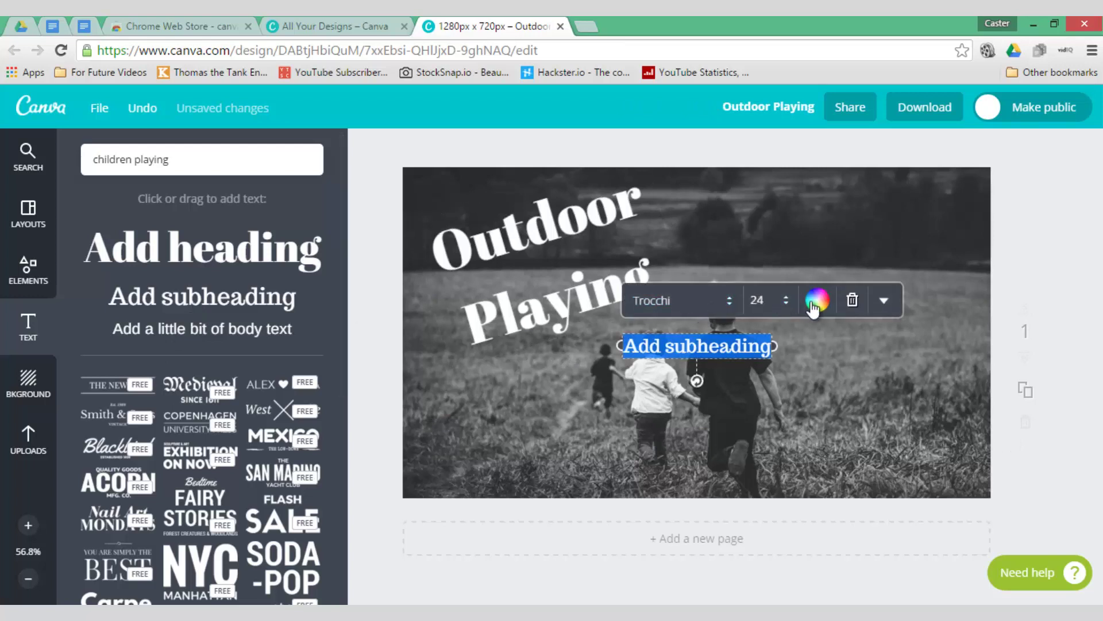
{"action": "left_click", "coordinate": [817, 299]}
{"action": "left_click", "coordinate": [794, 226]}
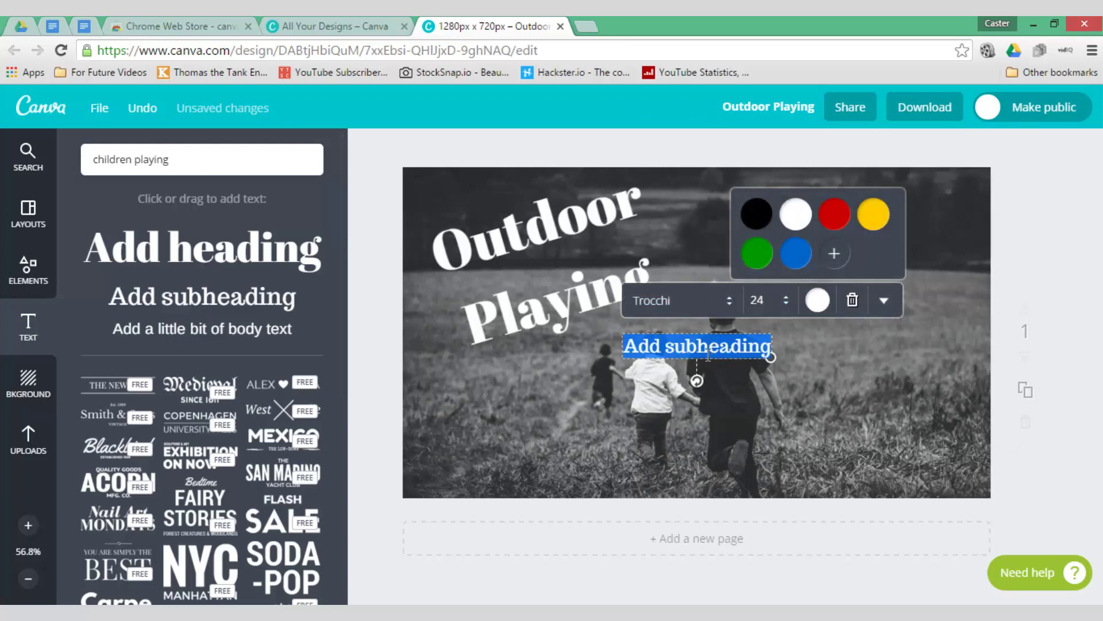
{"action": "type", "text": "Made by"}
{"action": "key", "text": "Return"}
{"action": "type", "text": "Flipped Classroom Tutorials"}
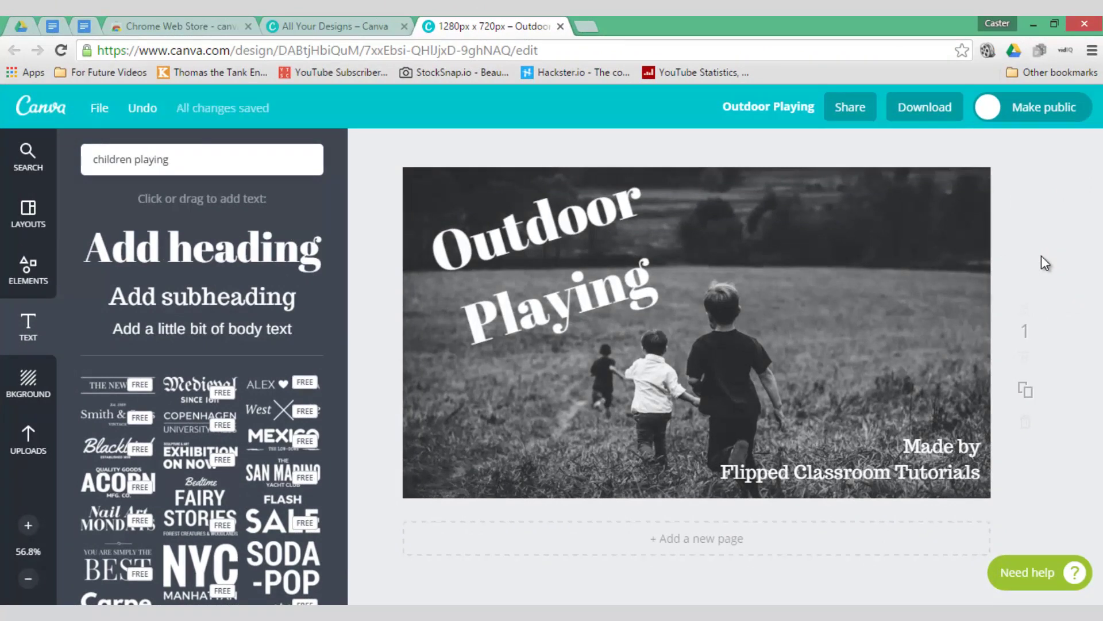
- Download the design as a high-quality PNG and open Outdoor Playing.png
{"action": "left_click", "coordinate": [924, 110]}
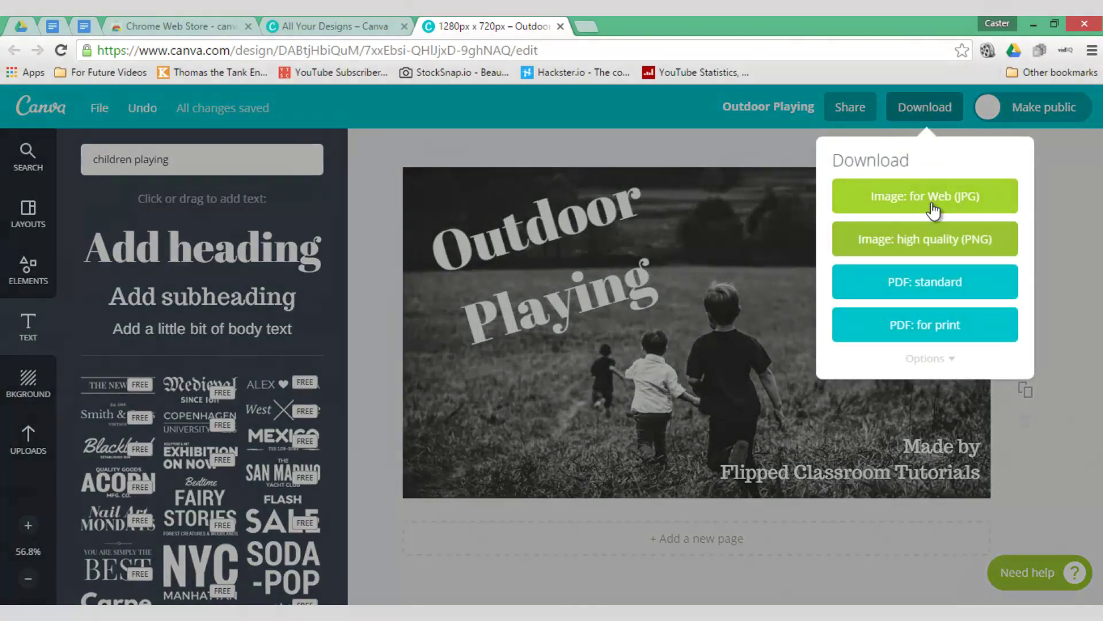
{"action": "left_click", "coordinate": [929, 238]}
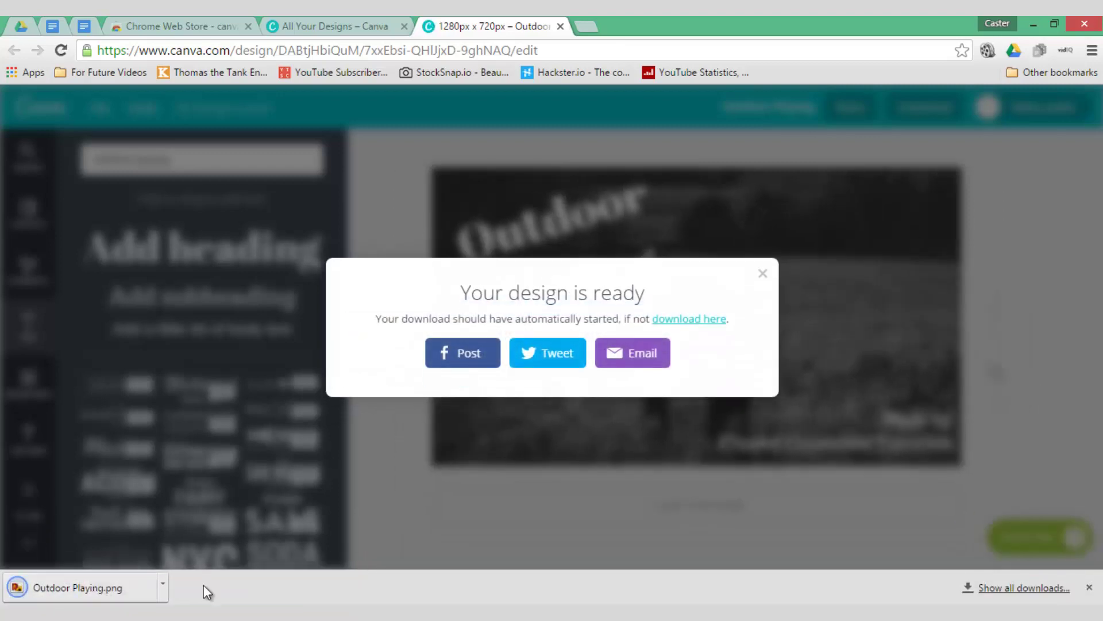
{"action": "left_click", "coordinate": [85, 591]}
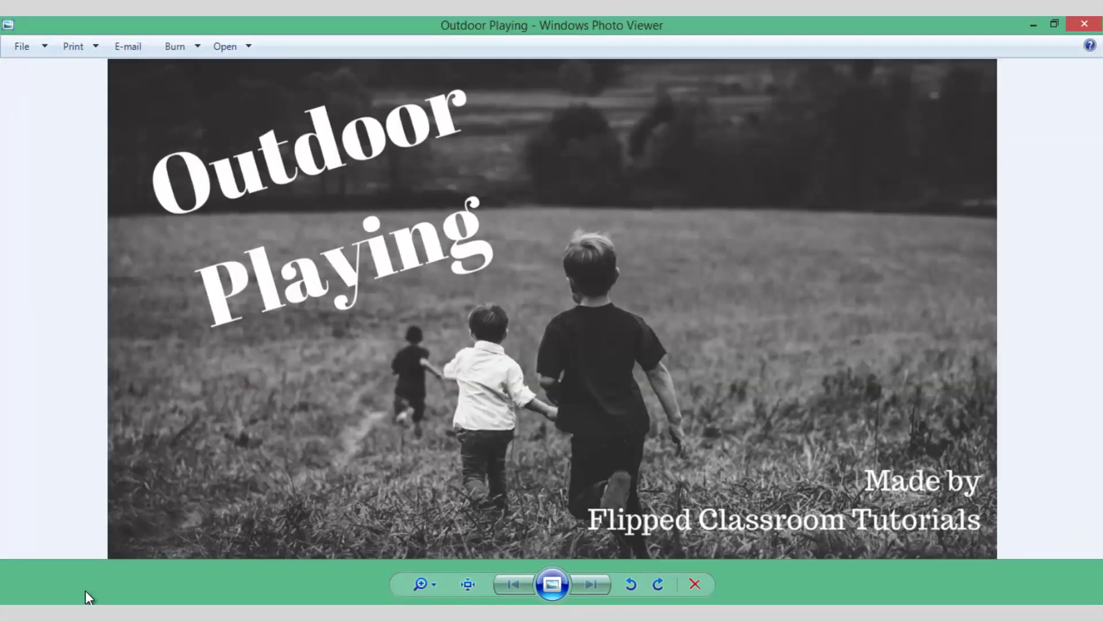